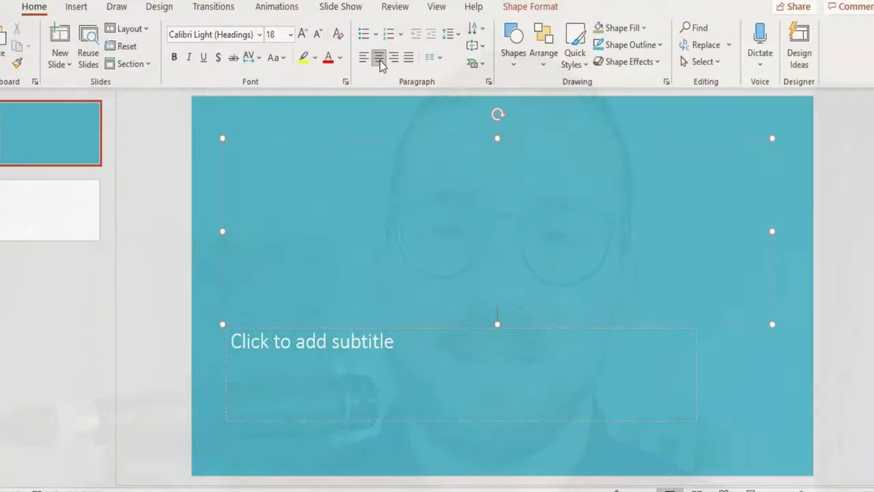
# - Enter "SEC20XX" and "INITIAL PROJECT PROPOSAL" as the first two lines of the title
pyautogui.write('20XX')
pyautogui.press('Return')
pyautogui.write('INIT')
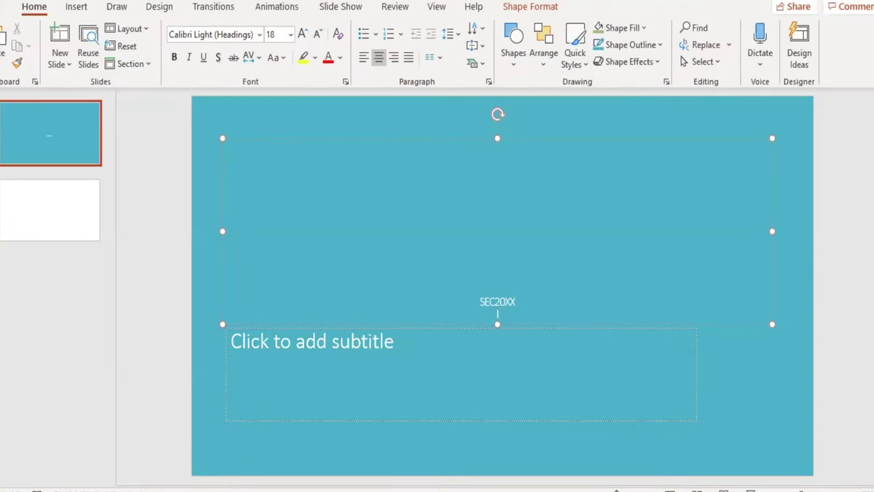
pyautogui.write('IAL PROJECT PROPOSAL')
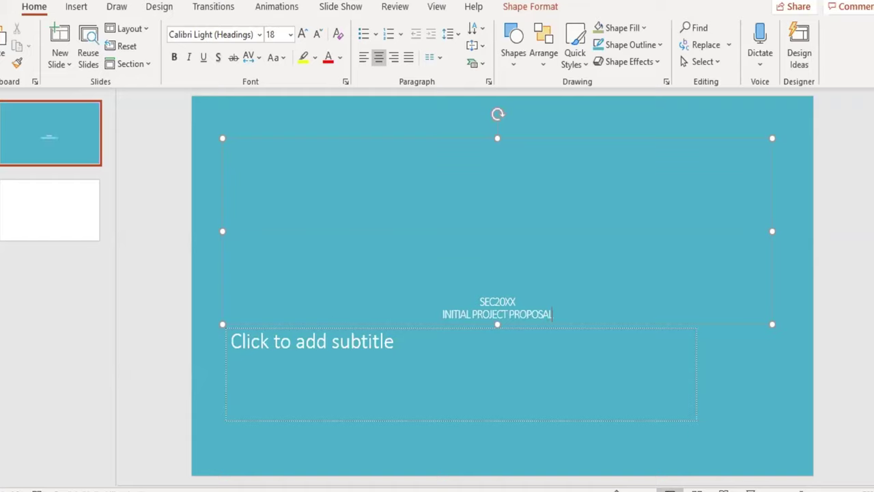
# - Add a third title line reading "SITUATION NO. XX" at 24 pt
pyautogui.press('Return')
pyautogui.hotkey('ctrl', 'shift', '.')
pyautogui.hotkey('ctrl', 'shift', '.')
pyautogui.write('SITUATION NO. XX')
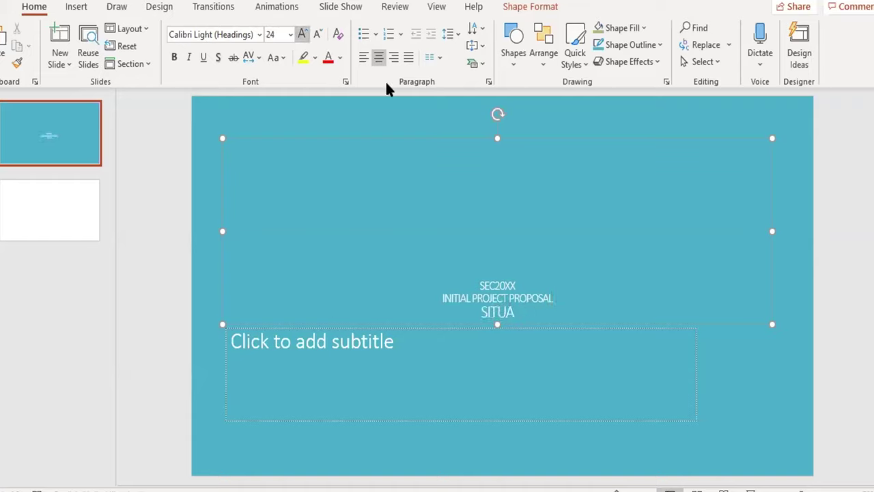
# - Add a fourth title line reading "SITUATION TITLE" at 36 pt
pyautogui.press('Return')
pyautogui.hotkey('ctrl', 'shift', '.')
pyautogui.hotkey('ctrl', 'shift', '.')
pyautogui.hotkey('ctrl', 'shift', '.')
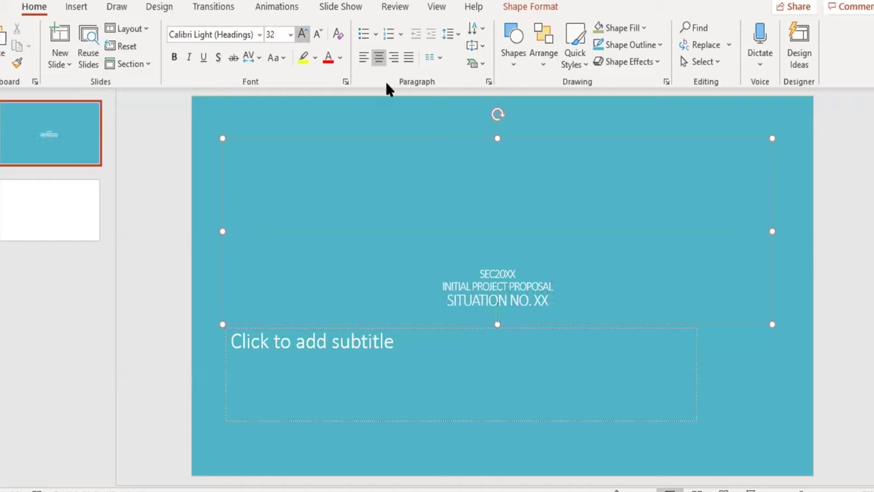
pyautogui.write('SITUATION TITLE')
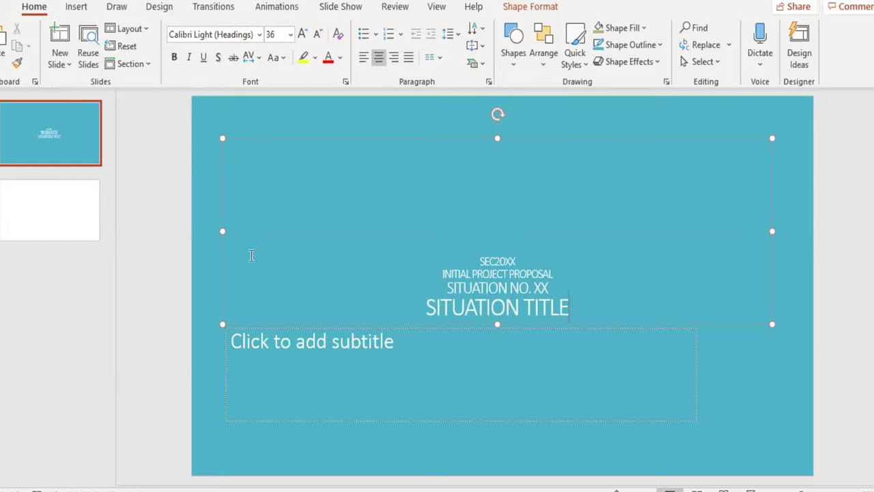
# - Add two empty lines below SITUATION TITLE and enlarge that line's text by three size steps
pyautogui.press('Return')
pyautogui.press('Return')
pyautogui.press('Up')
pyautogui.press('End')
pyautogui.hotkey('shift', 'Home')
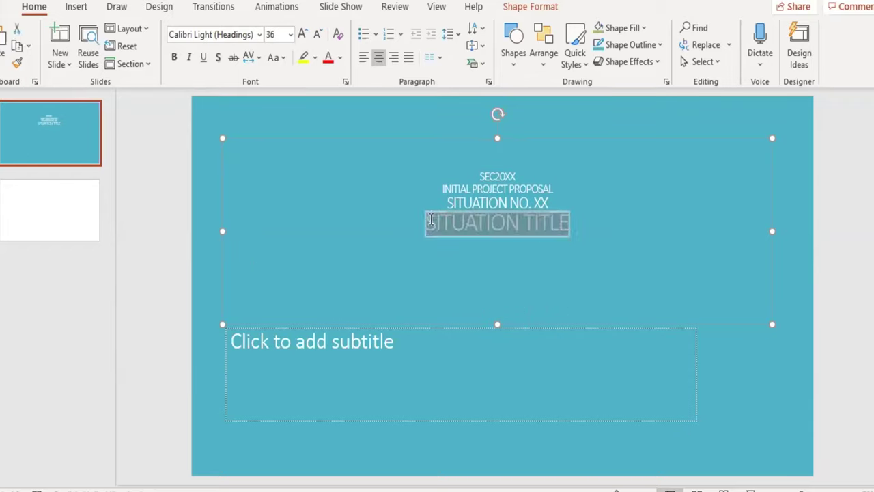
pyautogui.hotkey('ctrl', 'shift', '.')
pyautogui.hotkey('ctrl', 'shift', '.')
pyautogui.hotkey('ctrl', 'shift', '.')
# - Enlarge the INITIAL PROJECT PROPOSAL line by three font size steps
pyautogui.click(557, 183)
pyautogui.hotkey('shift', 'Home')
pyautogui.hotkey('ctrl', 'shift', '.')
pyautogui.hotkey('ctrl', 'shift', '.')
pyautogui.hotkey('ctrl', 'shift', '.')
# - Enlarge the SEC20XX line by two font size steps
pyautogui.press('Up')
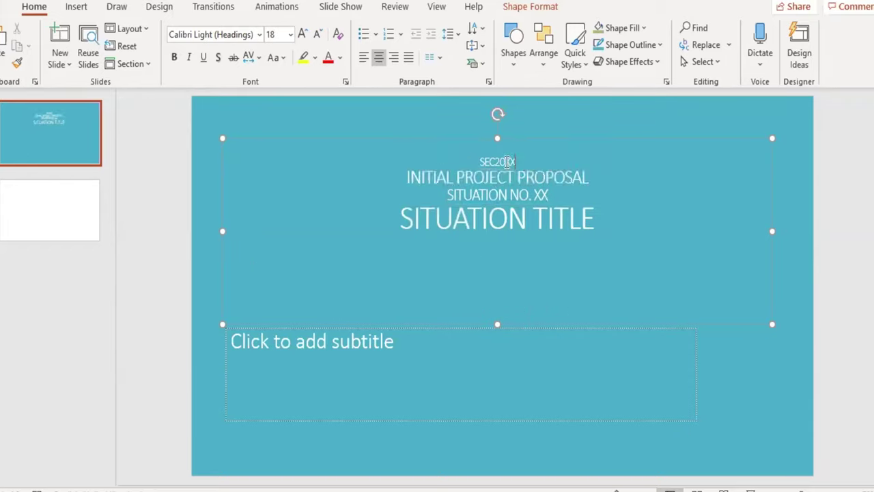
pyautogui.hotkey('shift', 'Home')
pyautogui.hotkey('ctrl', 'shift', '.')
pyautogui.hotkey('ctrl', 'shift', '.')
# - Centre-align the text of the subtitle placeholder, leaving the placeholder empty
pyautogui.click(453, 351)
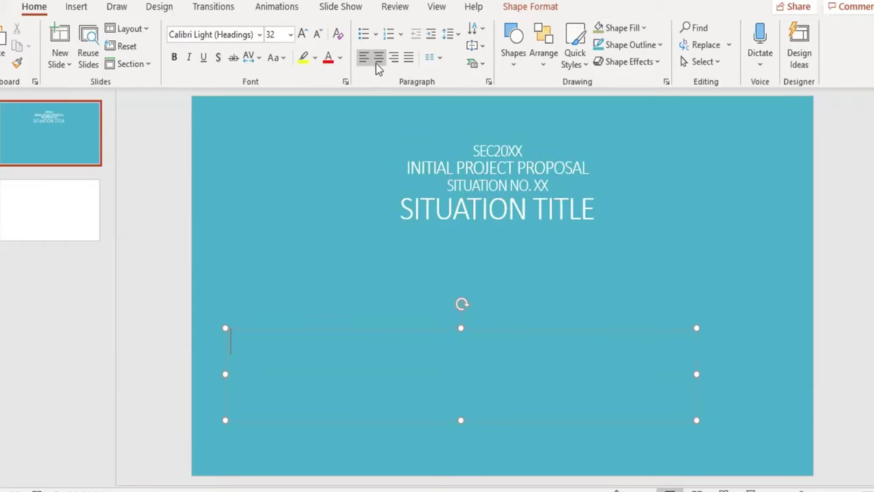
pyautogui.hotkey('ctrl', 'e')
pyautogui.write('NA')
pyautogui.press('BackSpace')
pyautogui.press('BackSpace')
# - Widen the subtitle placeholder to match the title box and reduce its text to 20 pt
pyautogui.moveTo(697, 373); pyautogui.dragTo(773, 374)
pyautogui.hotkey('ctrl', 'shift', ',')
pyautogui.hotkey('ctrl', 'shift', ',')
pyautogui.hotkey('ctrl', 'shift', ',')
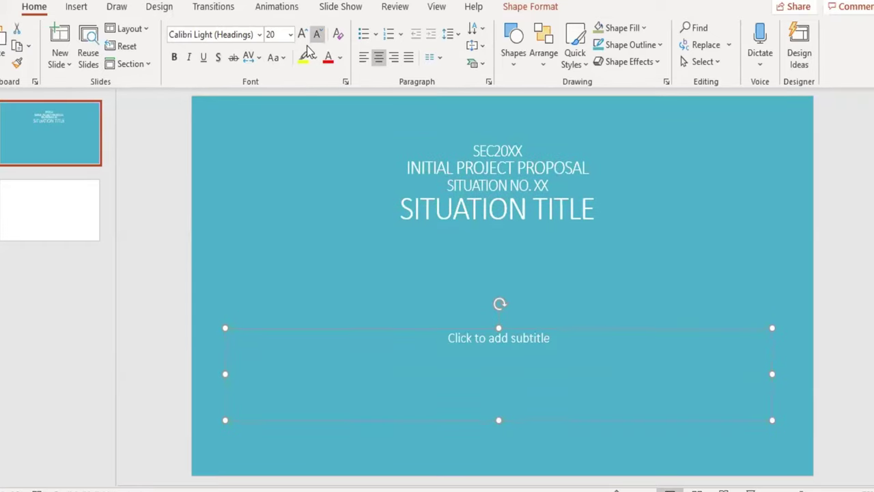
# - Fill the subtitle with three lines: "NAME SURNAME", "FORM/YEAR" and "SCHOOL NAME"
pyautogui.click(499, 335)
pyautogui.write('NAME SURNAME')
pyautogui.press('Return')
pyautogui.write('FORM/Y')
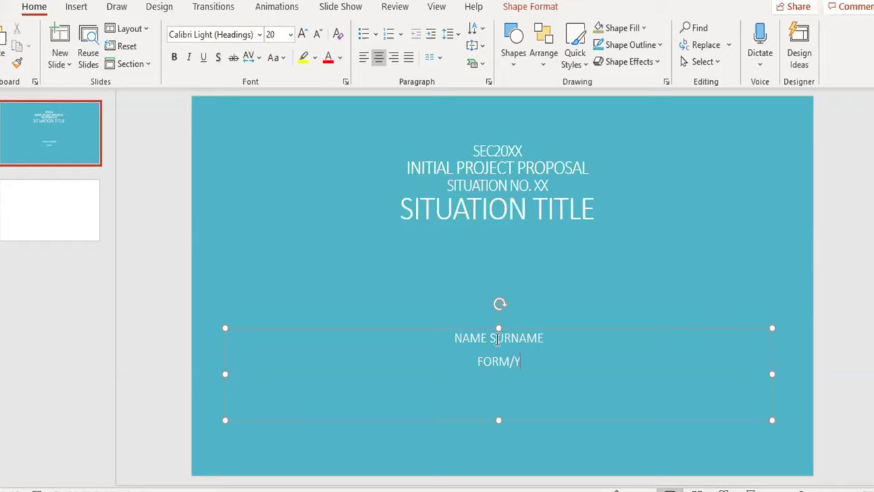
pyautogui.write('EAR')
pyautogui.press('Return')
pyautogui.write('SCHOOL NAME')
# - Increase the line spacing of the title lines from SEC20XX to SITUATION TITLE
pyautogui.moveTo(473, 145); pyautogui.dragTo(531, 209)
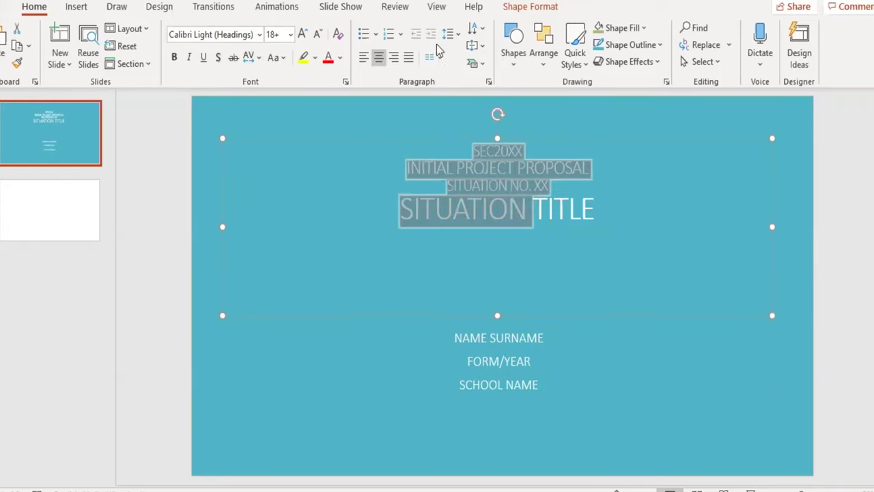
pyautogui.click(450, 33)
pyautogui.click(464, 78)
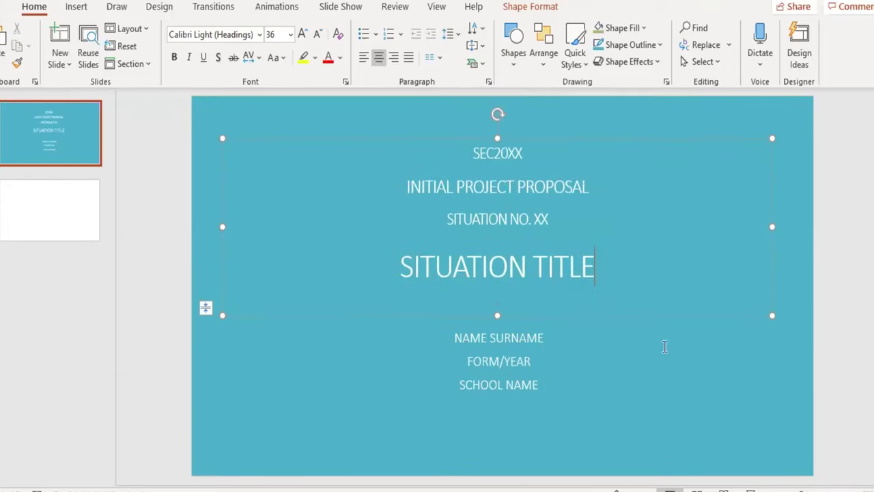
pyautogui.click(859, 371)
# - Set the second slide's title to 40 pt and enter "Situation" as its text
pyautogui.click(76, 200)
pyautogui.click(285, 123)
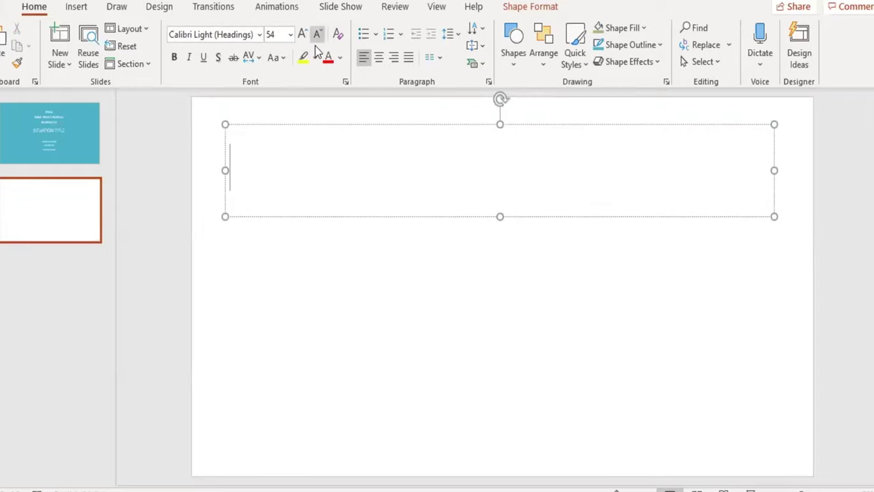
pyautogui.click(303, 34)
pyautogui.click(354, 150)
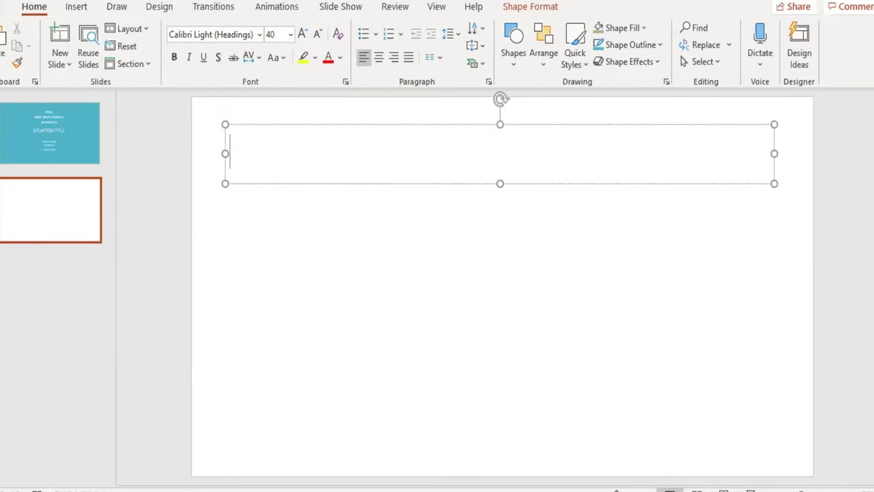
pyautogui.write('Situation')
pyautogui.press('Escape')
pyautogui.press('Escape')
# - Insert a wide text box under the Situation title reading "Write the situation you have chosen here..."
pyautogui.click(76, 6)
pyautogui.click(589, 41)
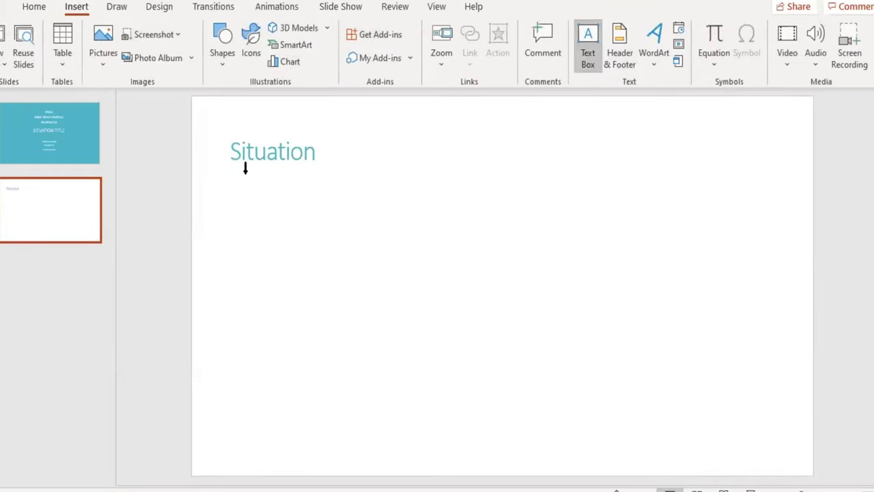
pyautogui.moveTo(226, 173); pyautogui.dragTo(767, 426)
pyautogui.write('Write')
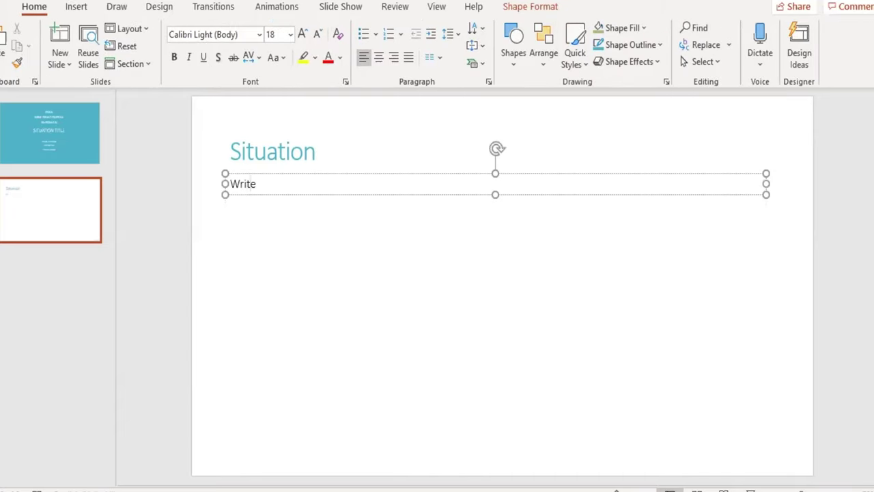
pyautogui.write(' the situation you have chosen here...')
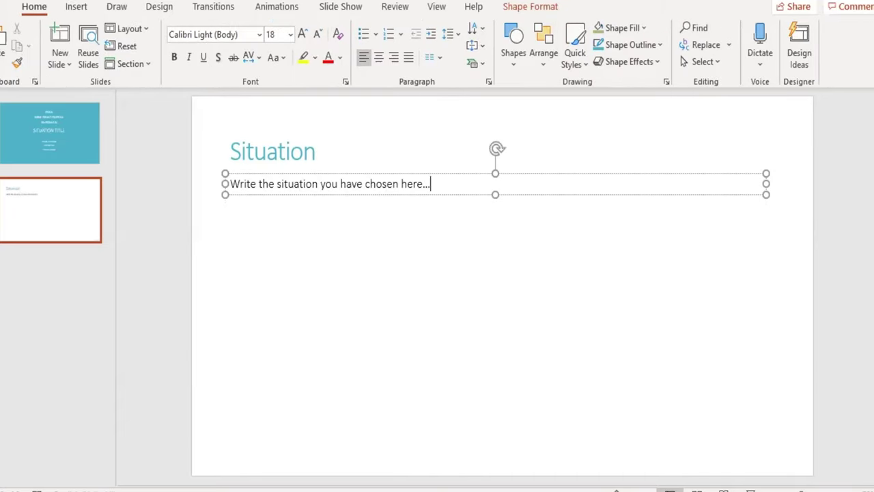
# - Enter the heading "WHY I CHOSE THIS SITUATION" in the slide's lower half and set it to 28 pt
pyautogui.click(250, 316)
pyautogui.click(250, 325)
pyautogui.write('WHY I CHOSE THIS SITUATION')
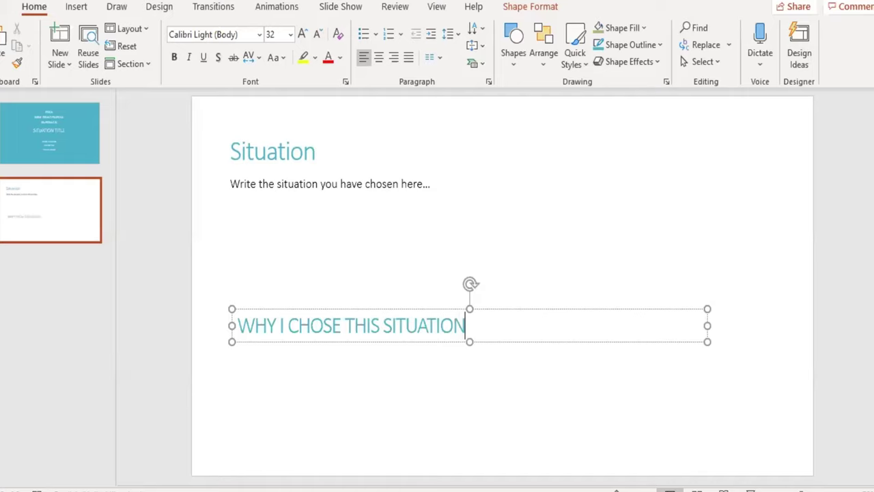
pyautogui.hotkey('ctrl', 'a')
pyautogui.click(317, 33)
# - Retype the second slide's title in capitals as "SITUATION"
pyautogui.click(321, 152)
pyautogui.doubleClick(321, 152)
pyautogui.write('SITUATION')
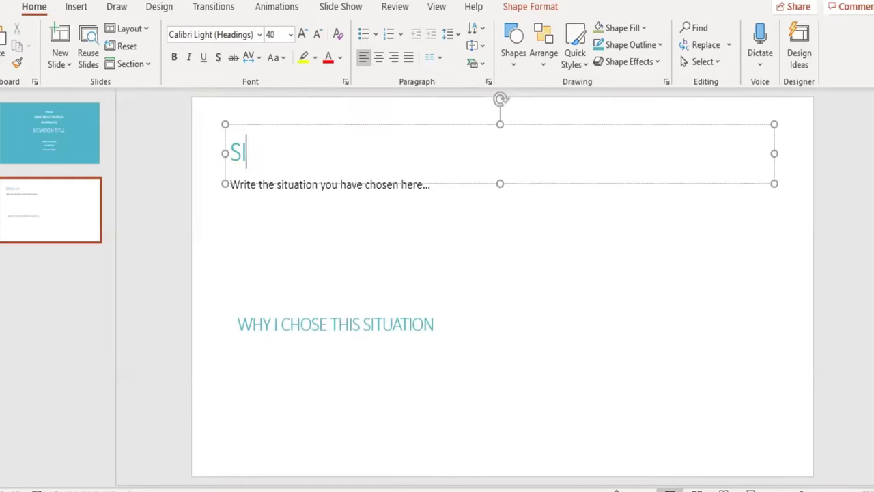
pyautogui.click(469, 335)
# - Duplicate the description text box below WHY I CHOSE THIS SITUATION and shift the original slightly right to align with it
pyautogui.click(275, 174)
pyautogui.hotkey('ctrl', 'c')
pyautogui.click(353, 303)
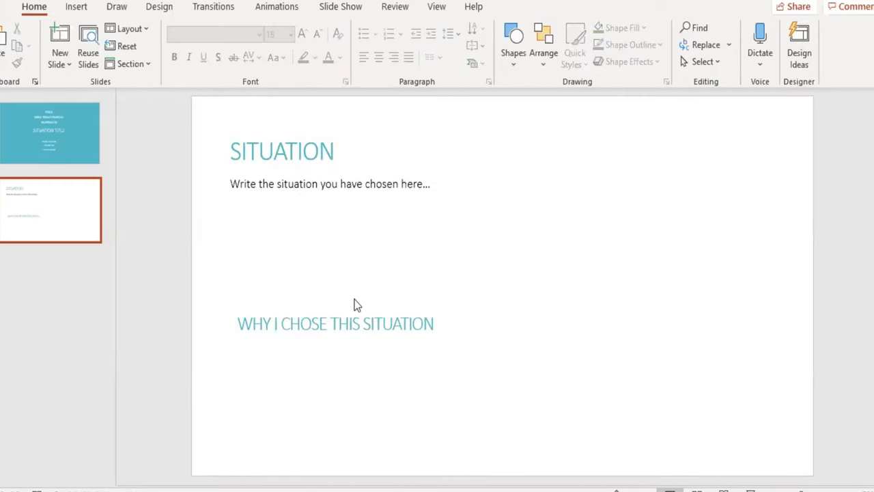
pyautogui.rightClick(380, 268)
pyautogui.click(412, 306)
pyautogui.click(350, 194)
pyautogui.moveTo(350, 194); pyautogui.dragTo(357, 196)
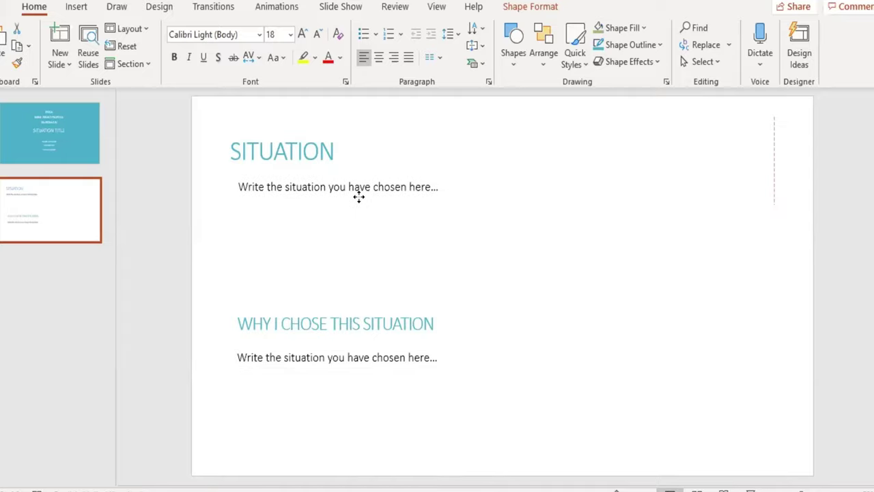
# - Replace the copied text box's content with "Short paragraph explaining what attracted you to work on this situation...."
pyautogui.click(433, 359)
pyautogui.write('Short paragraph explaining what ')
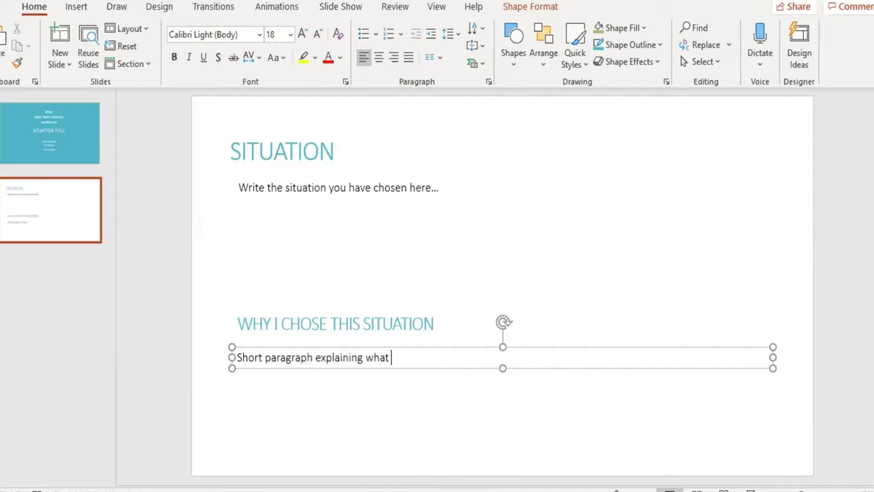
pyautogui.write('attracted you to work on this situation....')
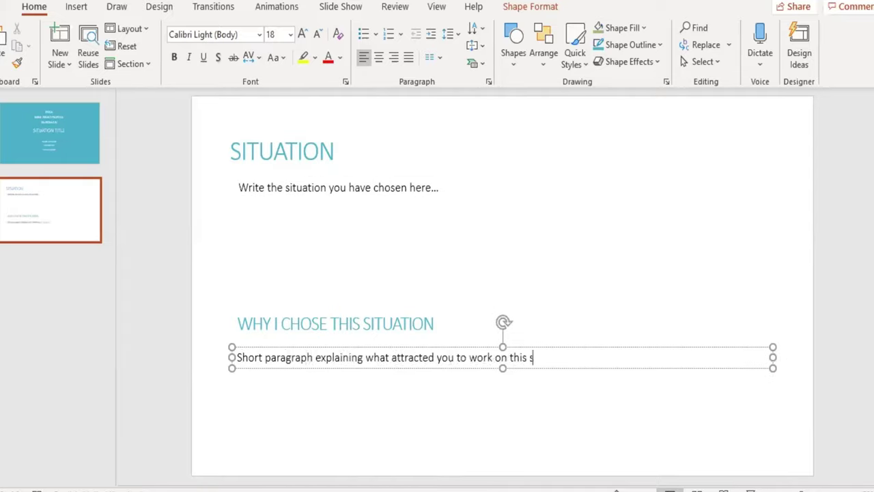
pyautogui.click(162, 312)
# - Duplicate the second slide and change the copy's title to "BRIEF"
pyautogui.rightClick(82, 237)
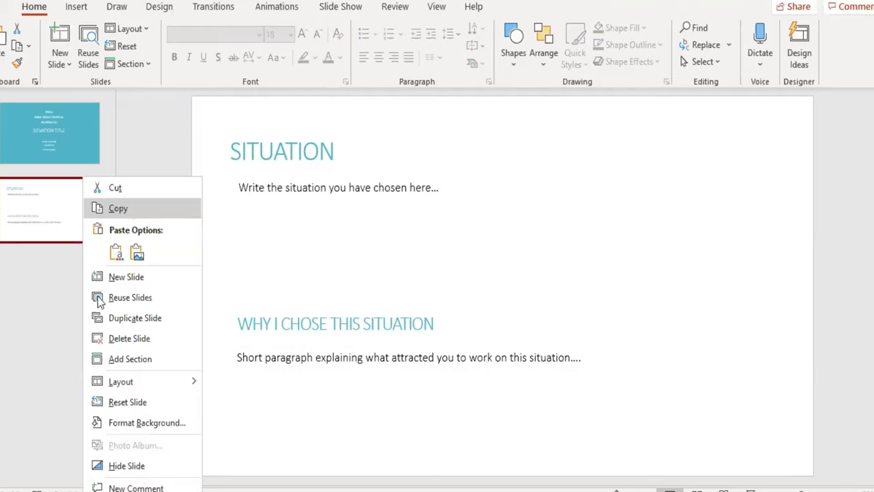
pyautogui.click(129, 308)
pyautogui.click(349, 147)
pyautogui.press('BackSpace')
pyautogui.press('BackSpace')
pyautogui.press('BackSpace')
pyautogui.press('BackSpace')
pyautogui.press('BackSpace')
pyautogui.press('BackSpace')
pyautogui.press('BackSpace')
pyautogui.press('BackSpace')
pyautogui.press('BackSpace')
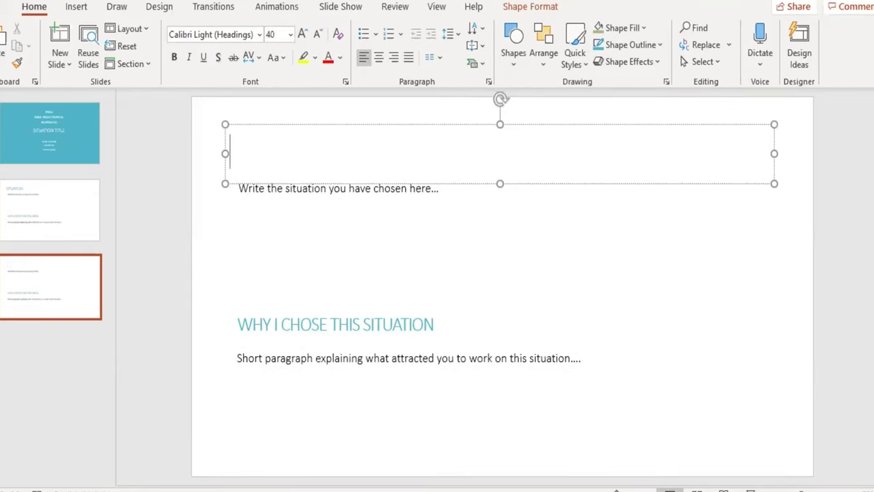
pyautogui.write('BRIEF')
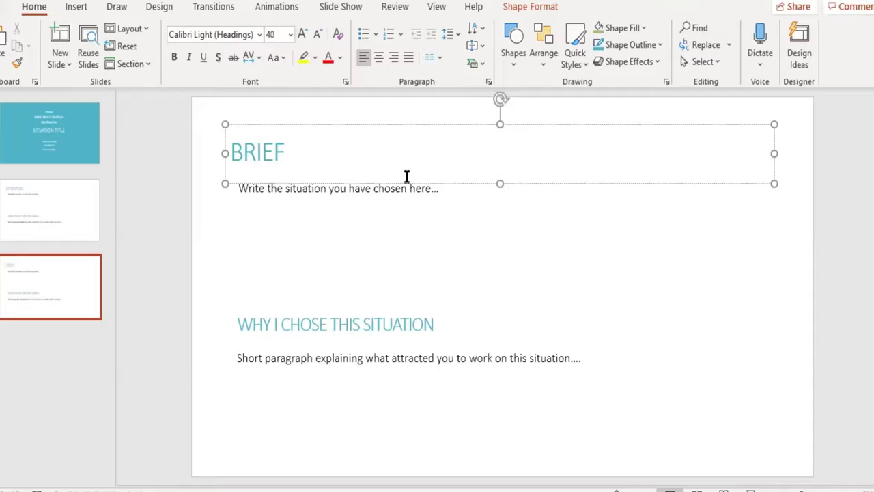
# - Replace the text under BRIEF with "Write your design brief here, including detail from your research, such as the user preferences or scale of production..."
pyautogui.tripleClick(406, 179)
pyautogui.write('Write your design brief here')
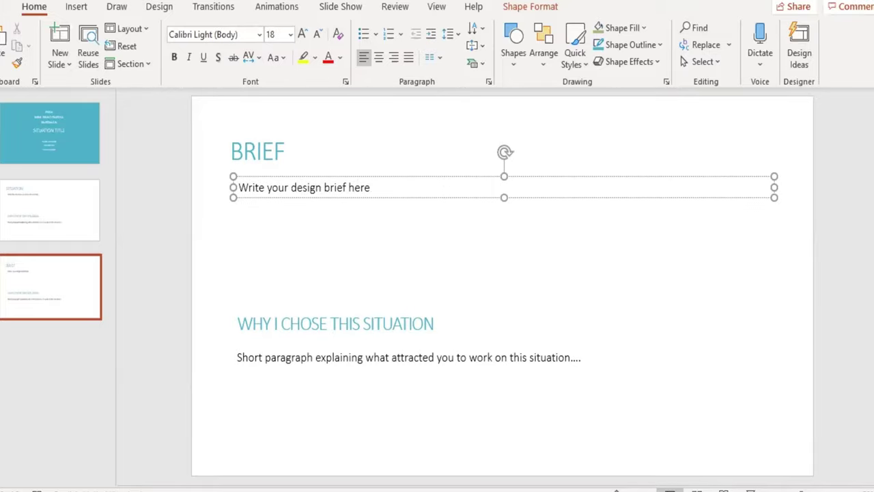
pyautogui.write(', including detail from your research')
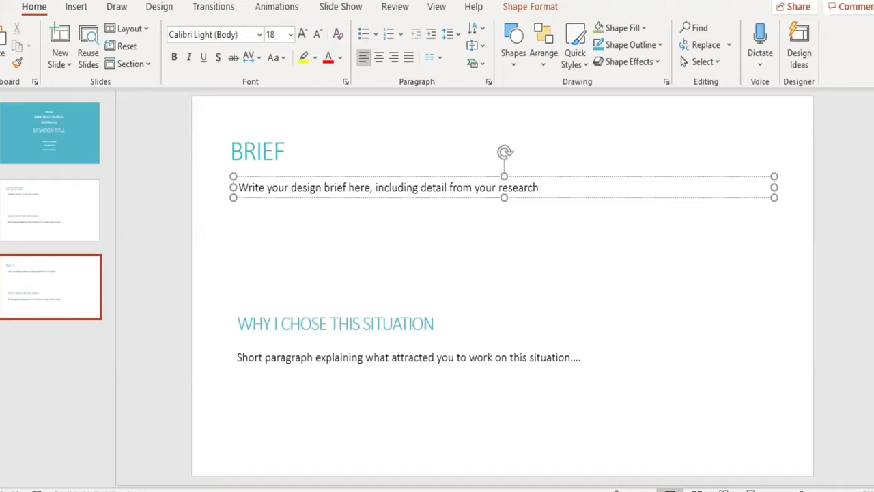
pyautogui.write(', such as the user preference')
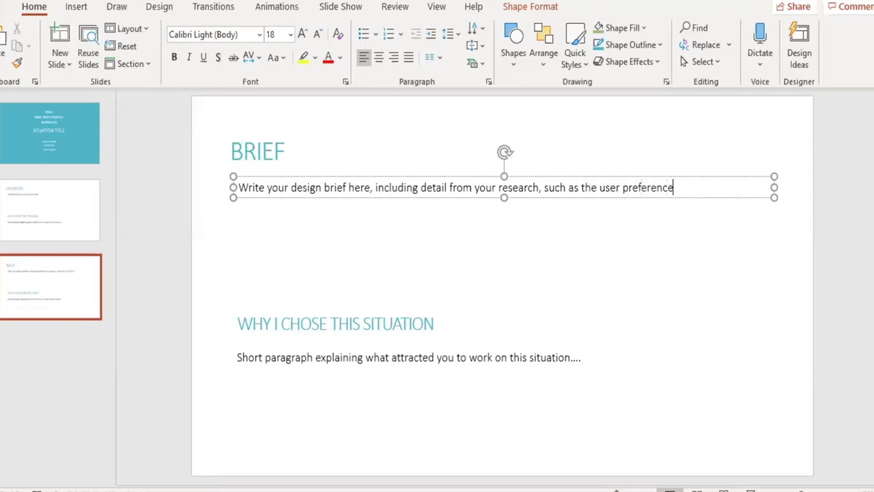
pyautogui.write('s or scale of production...')
# - Change the third slide's lower heading to "THE STAKEHOLDERS"
pyautogui.click(318, 323)
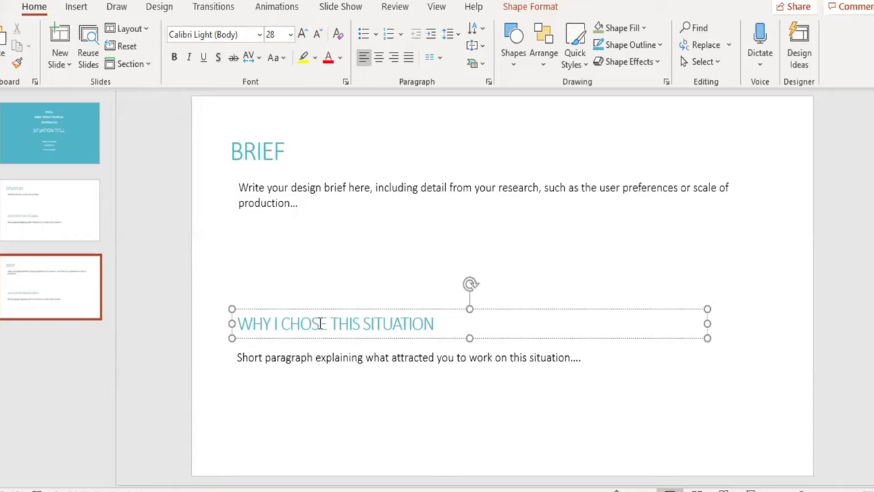
pyautogui.click(434, 323)
pyautogui.press('BackSpace')
pyautogui.press('BackSpace')
pyautogui.press('BackSpace')
pyautogui.press('BackSpace')
pyautogui.press('BackSpace')
pyautogui.press('BackSpace')
pyautogui.press('BackSpace')
pyautogui.press('BackSpace')
pyautogui.press('BackSpace')
pyautogui.press('BackSpace')
pyautogui.press('BackSpace')
pyautogui.press('BackSpace')
pyautogui.press('BackSpace')
pyautogui.press('BackSpace')
pyautogui.press('BackSpace')
pyautogui.press('BackSpace')
pyautogui.press('BackSpace')
pyautogui.press('BackSpace')
pyautogui.press('BackSpace')
pyautogui.press('BackSpace')
pyautogui.write('THE STAKEHOLDERS')
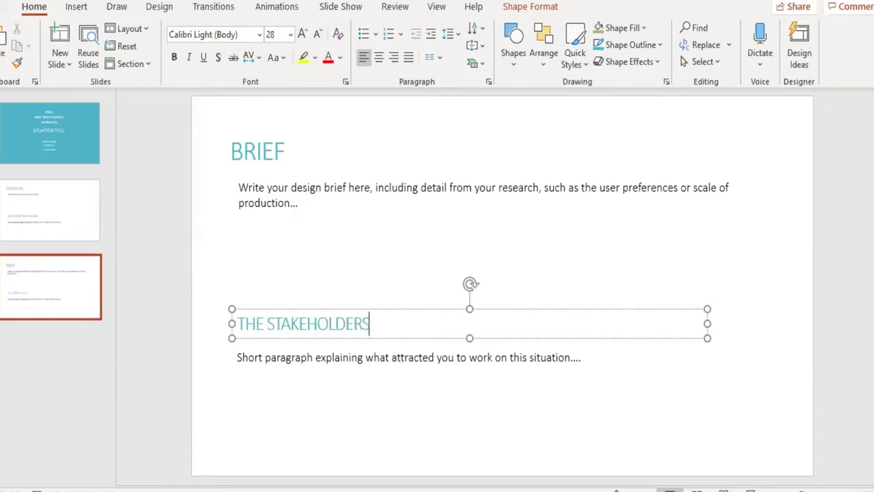
# - Replace the text under THE STAKEHOLDERS with "List all of the stakeholders & all of their individual needs."
pyautogui.click(460, 352)
pyautogui.click(577, 357)
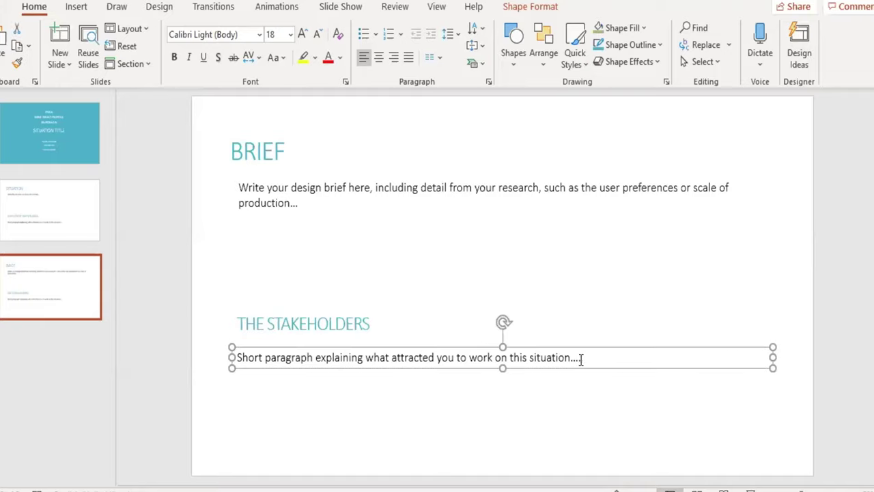
pyautogui.press('BackSpace')
pyautogui.press('BackSpace')
pyautogui.press('BackSpace')
pyautogui.press('BackSpace')
pyautogui.press('BackSpace')
pyautogui.press('BackSpace')
pyautogui.press('BackSpace')
pyautogui.press('BackSpace')
pyautogui.press('BackSpace')
pyautogui.press('BackSpace')
pyautogui.press('BackSpace')
pyautogui.press('BackSpace')
pyautogui.press('BackSpace')
pyautogui.press('BackSpace')
pyautogui.press('BackSpace')
pyautogui.press('BackSpace')
pyautogui.press('BackSpace')
pyautogui.press('BackSpace')
pyautogui.press('BackSpace')
pyautogui.press('BackSpace')
pyautogui.press('BackSpace')
pyautogui.press('BackSpace')
pyautogui.press('BackSpace')
pyautogui.press('BackSpace')
pyautogui.press('BackSpace')
pyautogui.press('BackSpace')
pyautogui.press('BackSpace')
pyautogui.press('BackSpace')
pyautogui.press('BackSpace')
pyautogui.press('BackSpace')
pyautogui.press('BackSpace')
pyautogui.press('BackSpace')
pyautogui.press('BackSpace')
pyautogui.press('BackSpace')
pyautogui.press('BackSpace')
pyautogui.press('BackSpace')
pyautogui.press('BackSpace')
pyautogui.press('BackSpace')
pyautogui.press('BackSpace')
pyautogui.press('BackSpace')
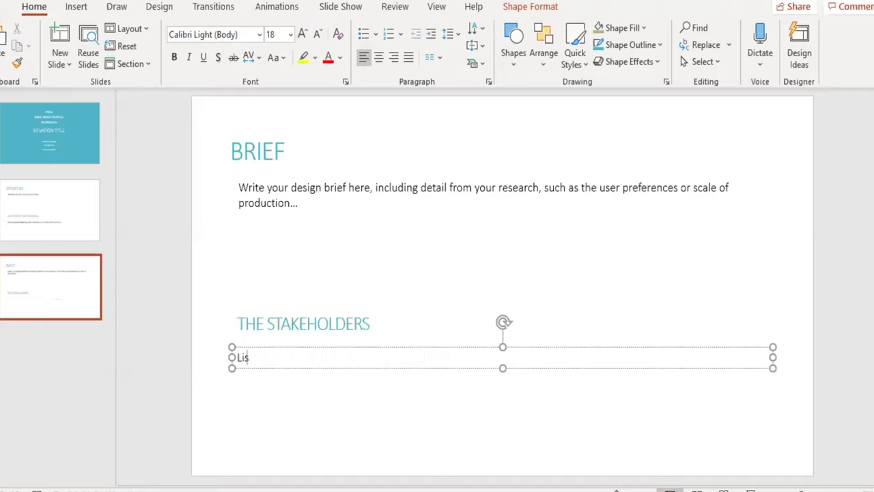
pyautogui.write('t all of the stakeholders & all of')
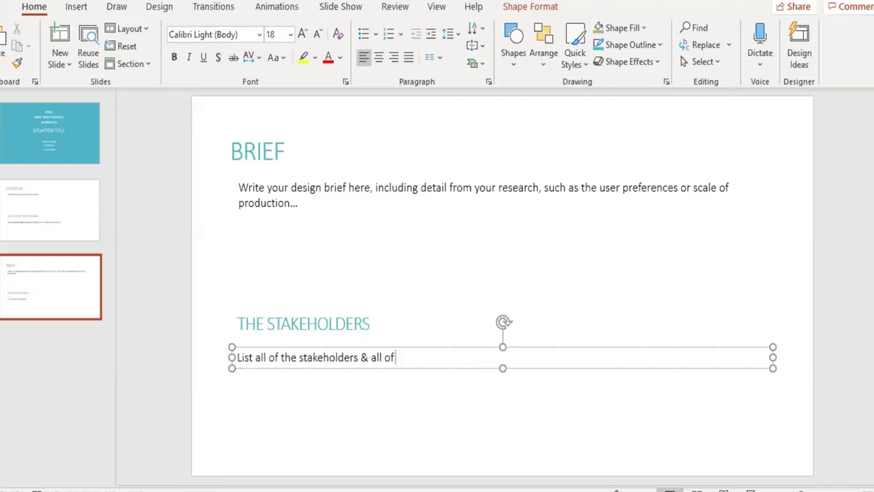
pyautogui.write(' their individual needs.')
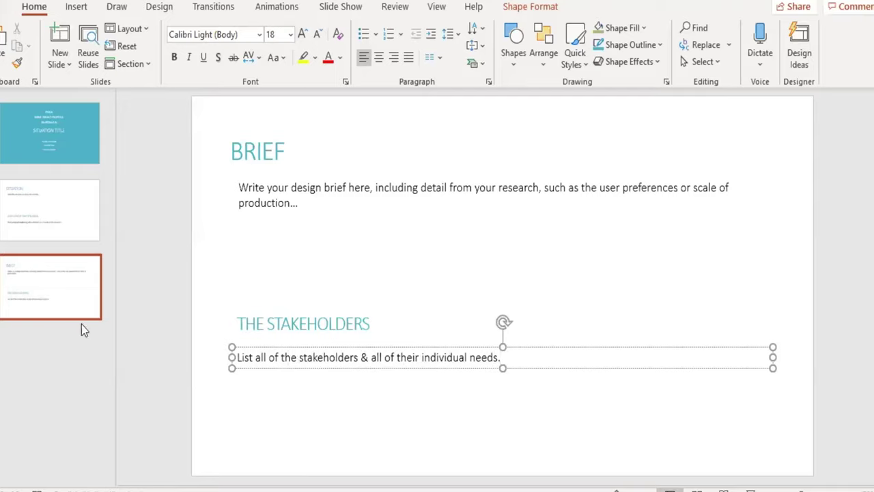
# - Add a copy of the third slide after it and change the copy's title to "RESEARCH & DATA"
pyautogui.click(81, 330)
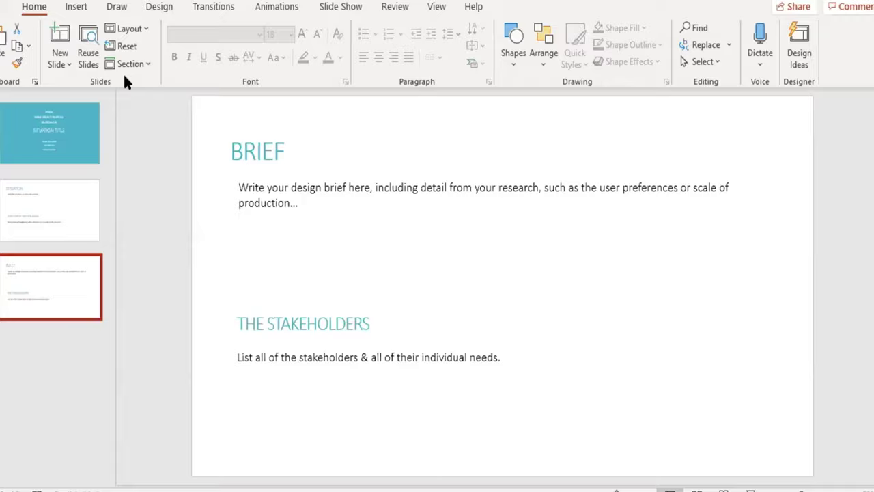
pyautogui.click(55, 392)
pyautogui.press('Return')
pyautogui.write('RESEARCH & DATA')
# - Replace the text under RESEARCH & DATA with "Show all of your research including all of your graphs & charts"
pyautogui.click(265, 203)
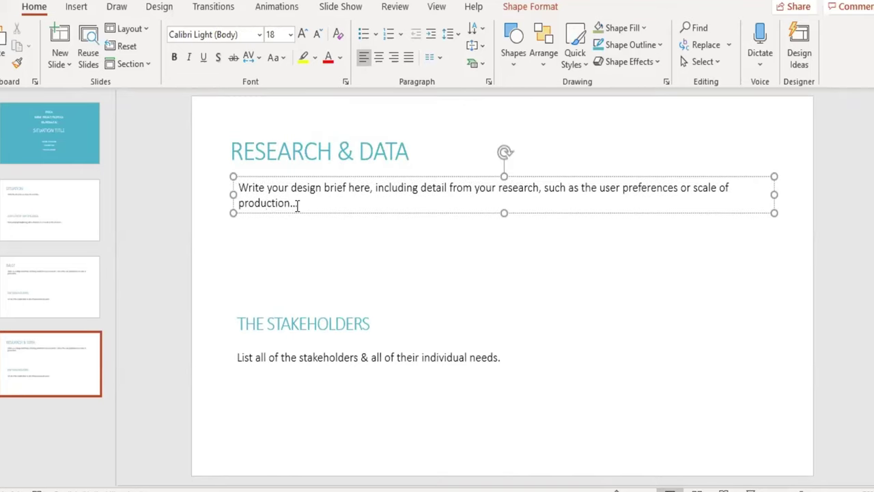
pyautogui.tripleClick(296, 203)
pyautogui.write('Show all of your research in')
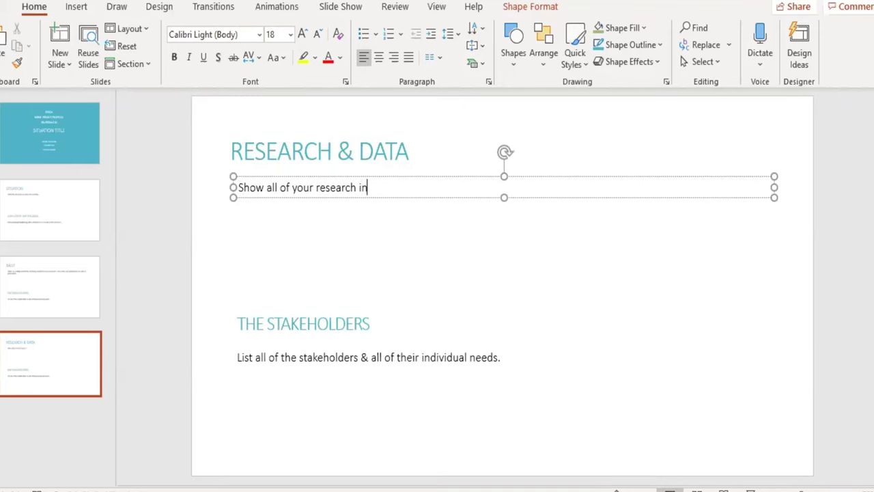
pyautogui.write('cluding all of your graphs & charts')
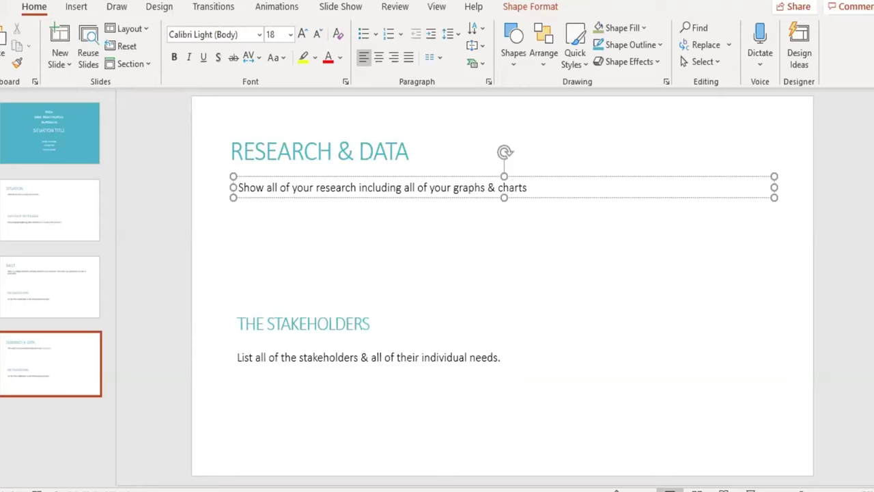
# - Continue the research text with ". Remember to write in your own words, avoid Plagiarism! Don't forget to add references....."
pyautogui.write('. Remember to write in your own w')
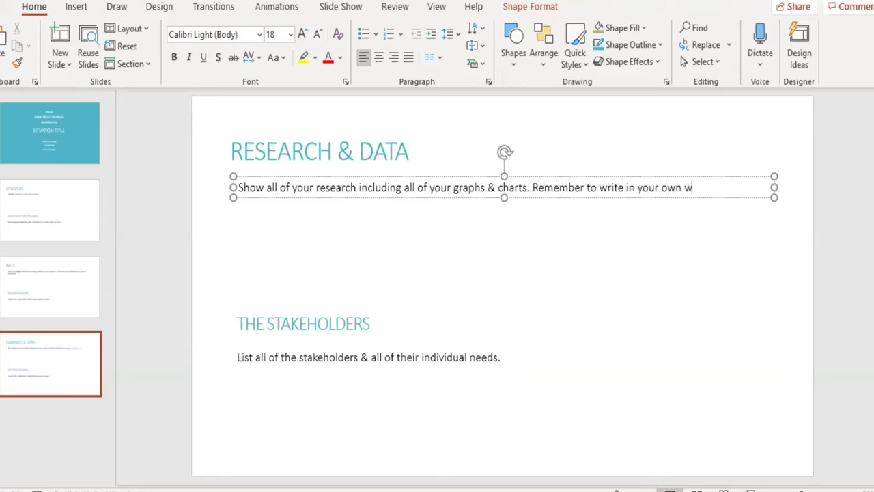
pyautogui.write('ords, avoid Plagiarism')
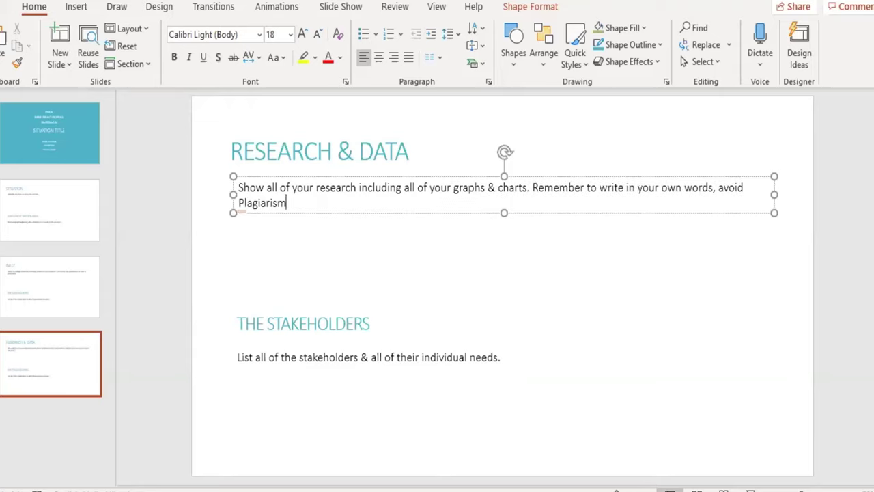
pyautogui.write("! DOn't forget to add references.....")
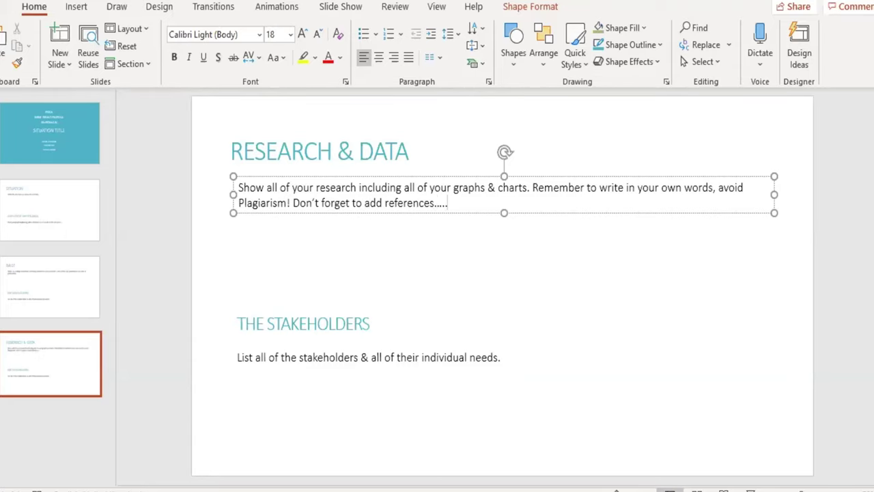
# - Delete the stakeholders heading and its text from the RESEARCH & DATA slide, and duplicate the slide with the title "SPECIFICATIONS"
pyautogui.press('Delete')
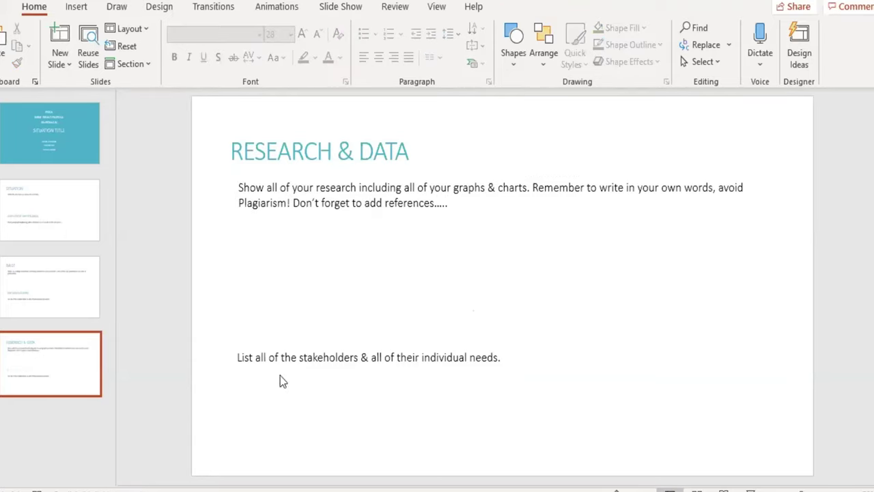
pyautogui.press('Delete')
pyautogui.hotkey('ctrl', 'd')
pyautogui.write('SPECIFICATIONS')
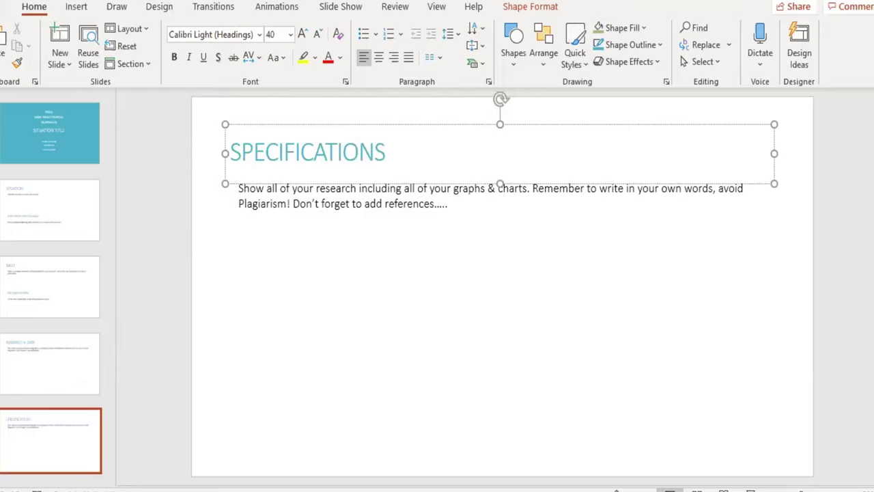
# - Replace the SPECIFICATIONS body text with bullets "List all of your specifications", "Get these from either the situation", "Or your research" and "..."
pyautogui.click(453, 203)
pyautogui.hotkey('ctrl', 'a')
pyautogui.press('Delete')
pyautogui.click(364, 34)
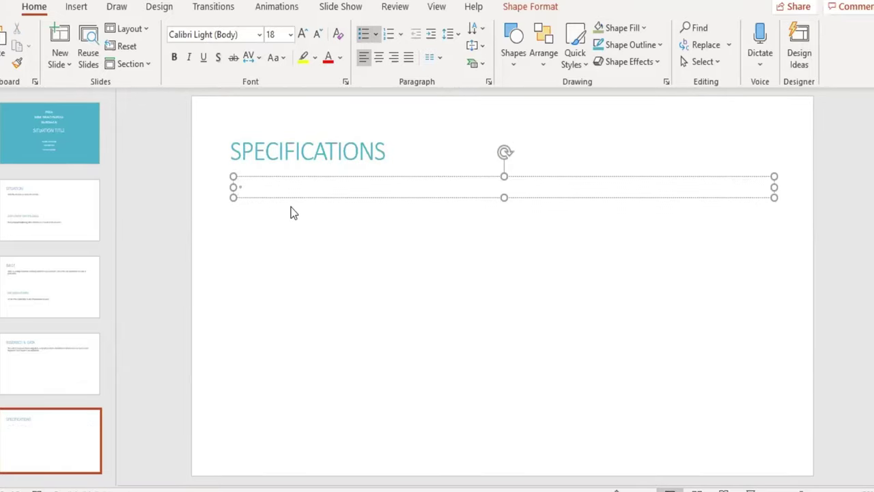
pyautogui.write('List all of your specifications')
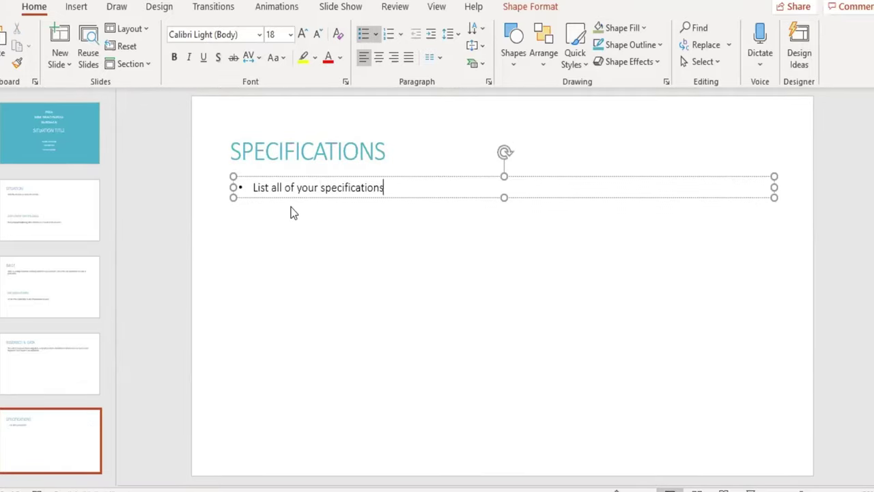
pyautogui.press('Return')
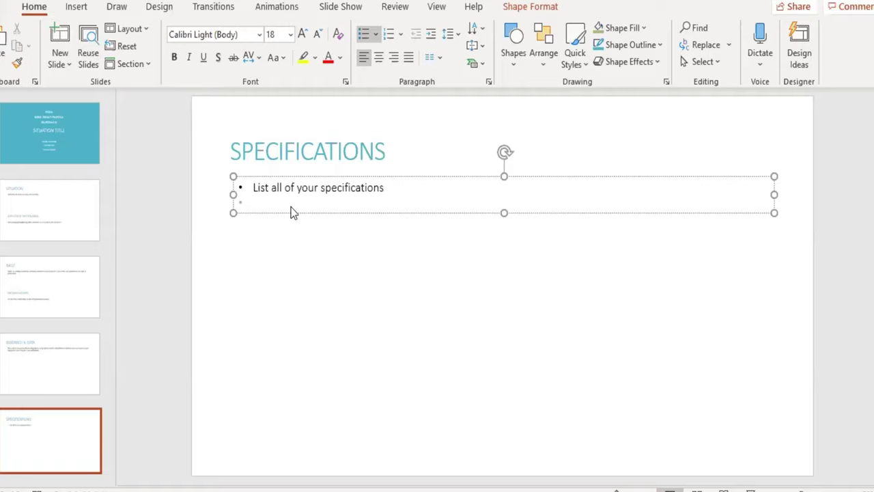
pyautogui.write('Get these from either the specifica')
pyautogui.hotkey('ctrl', 'BackSpace')
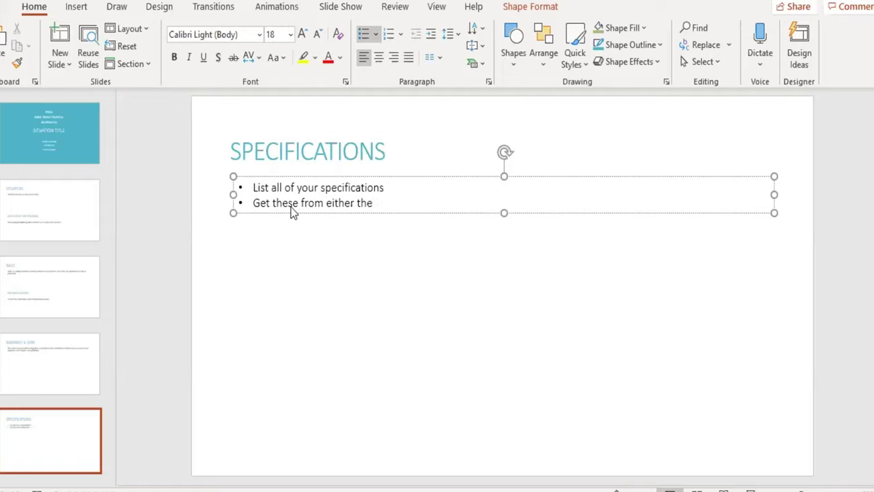
pyautogui.write('situation')
pyautogui.press('Return')
pyautogui.write('Or your research')
pyautogui.press('Return')
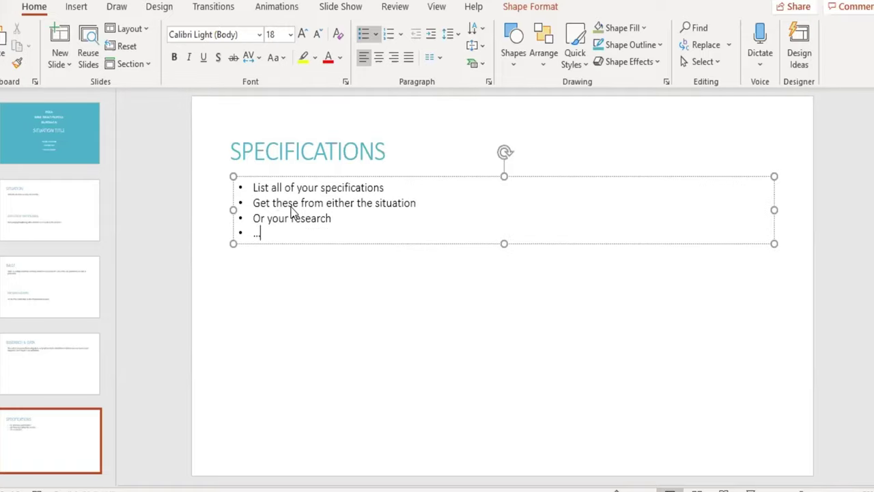
# - Paste a copy of the RESEARCH & DATA slide after the SPECIFICATIONS slide and retitle it "RESEARCH OF SIMILAR PRODUCTS"
pyautogui.click(111, 468)
pyautogui.hotkey('ctrl', 'v')
pyautogui.click(395, 150)
pyautogui.press('BackSpace')
pyautogui.press('BackSpace')
pyautogui.press('BackSpace')
pyautogui.press('BackSpace')
pyautogui.press('BackSpace')
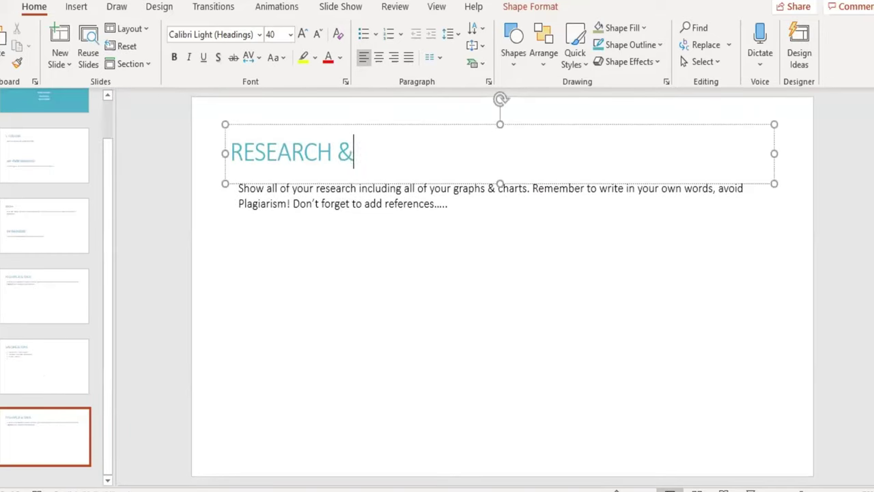
pyautogui.press('BackSpace')
pyautogui.write('of')
pyautogui.press('BackSpace')
pyautogui.press('BackSpace')
pyautogui.write('OF SIMILAR PRODUCTS')
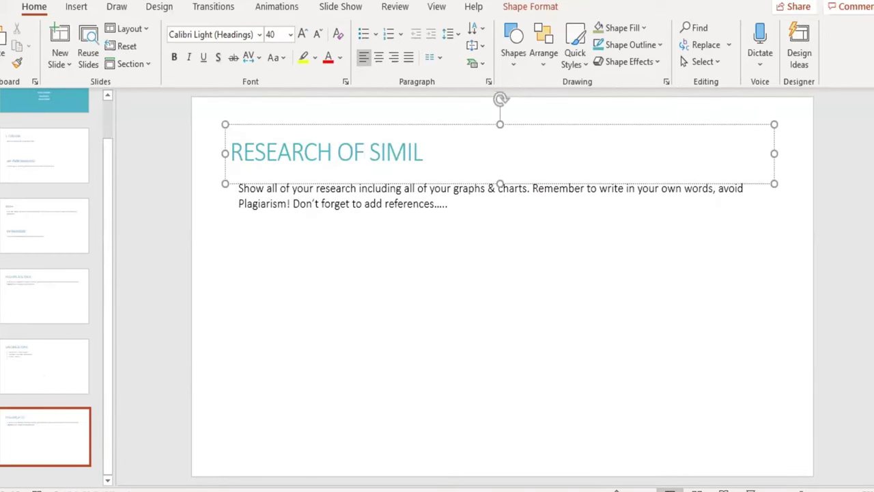
# - Replace the slide's body text with "Add pictures of similar products & points on there advantages/disadvantages as well as any key features..."
pyautogui.click(452, 205)
pyautogui.moveTo(452, 205); pyautogui.dragTo(242, 188)
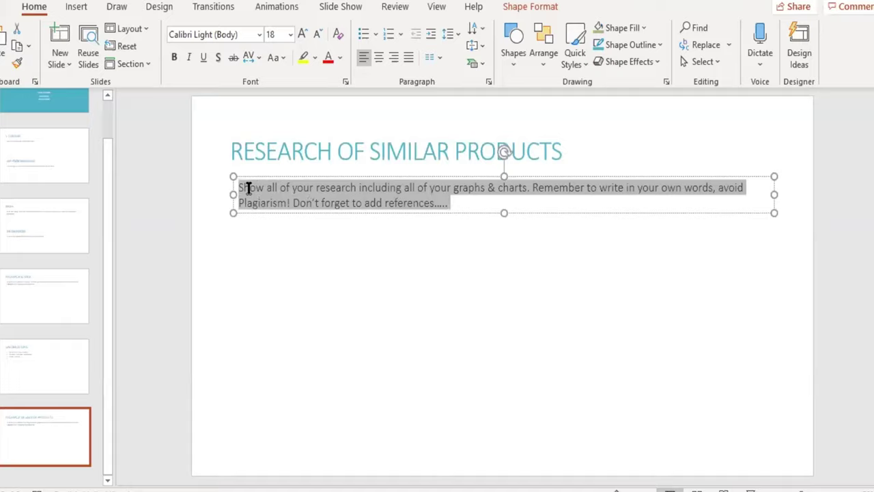
pyautogui.press('BackSpace')
pyautogui.write('Add pic')
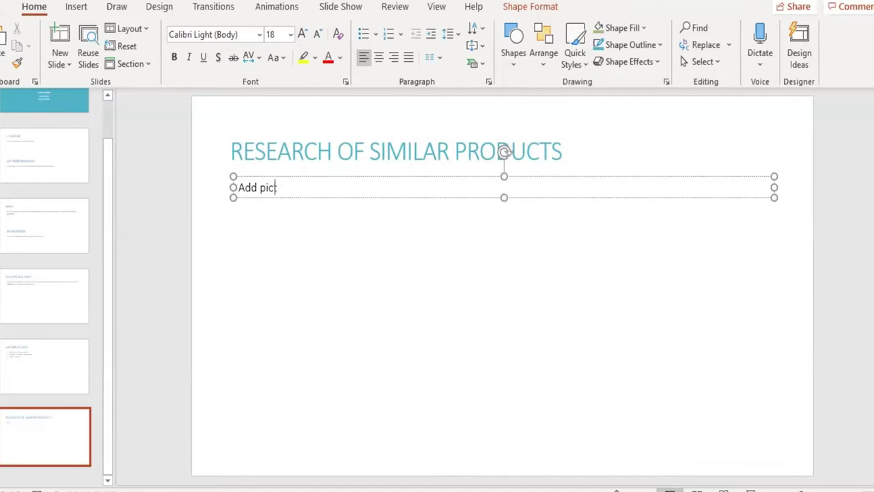
pyautogui.write('tures of similar products & points on ')
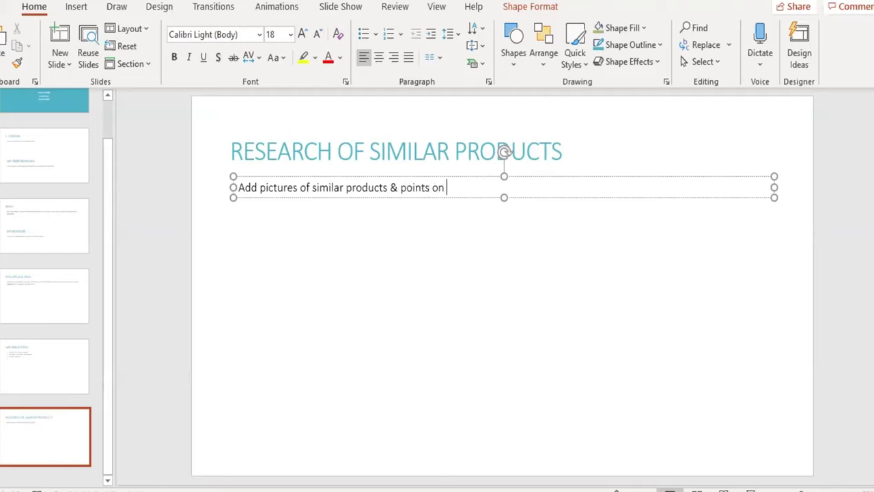
pyautogui.write('there advantages/')
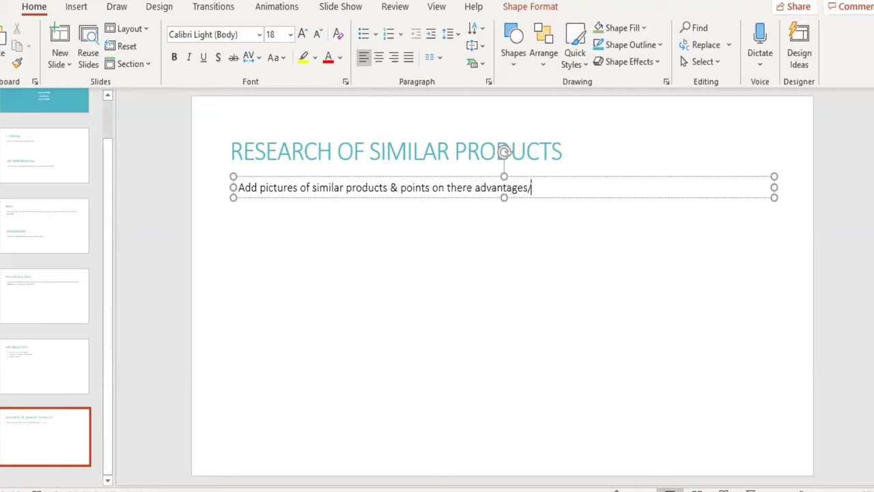
pyautogui.write('disadvantages as well as a')
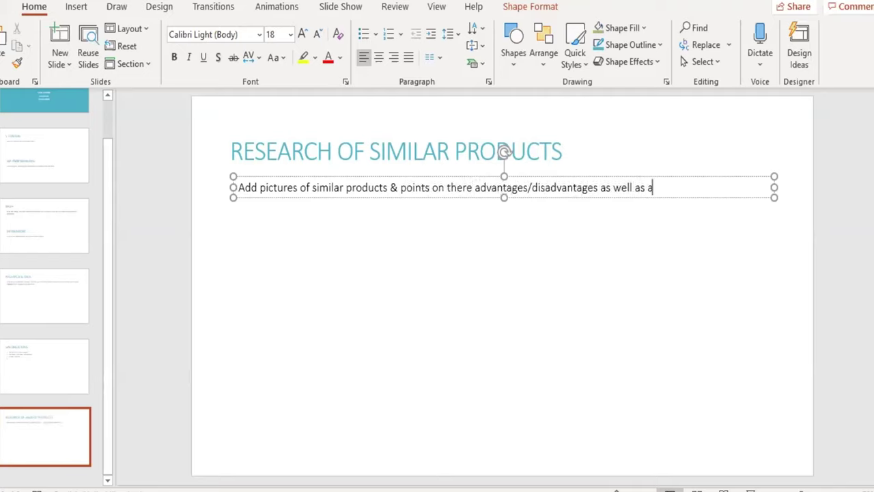
pyautogui.write('ny key features')
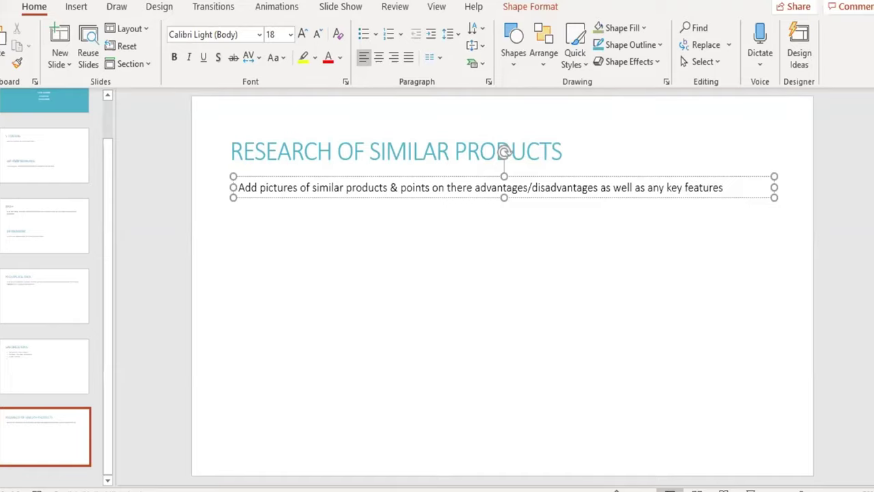
pyautogui.write('...')
# - Paste another copy of the RESEARCH & DATA slide at the end of the presentation and retitle it "INITIAL IDEAS"
pyautogui.click(170, 374)
pyautogui.rightClick(60, 364)
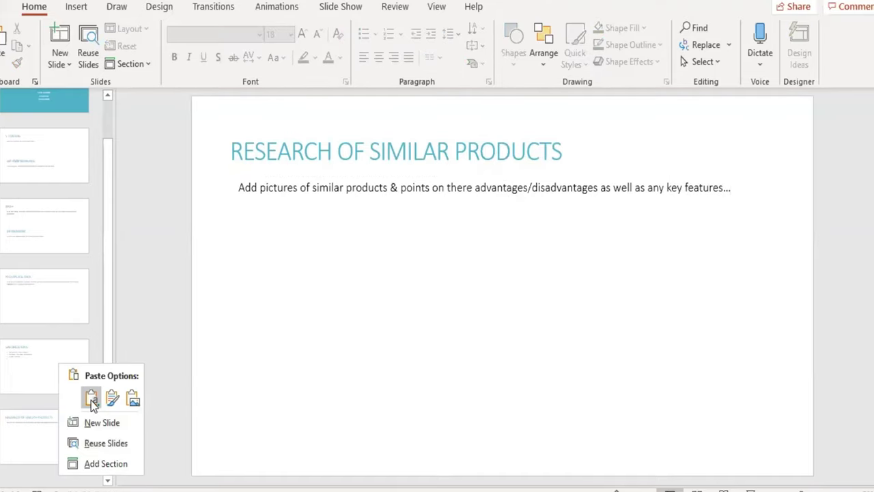
pyautogui.click(93, 401)
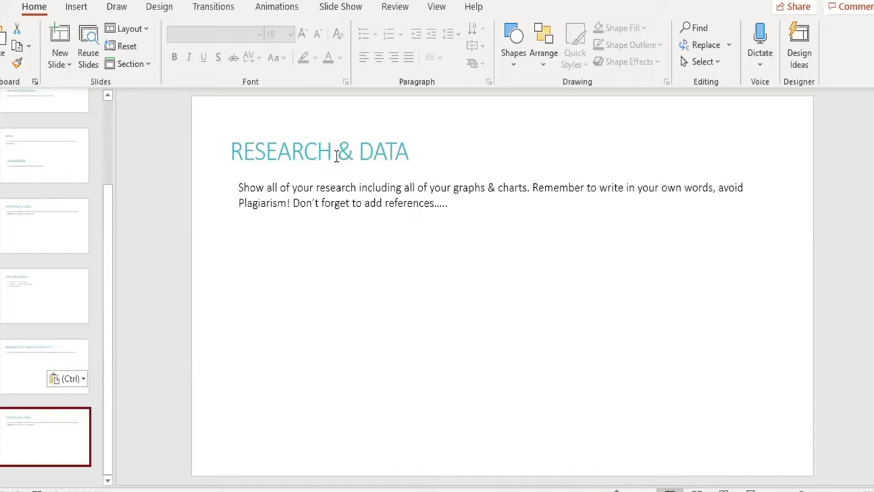
pyautogui.click(427, 156)
pyautogui.press('BackSpace')
pyautogui.press('BackSpace')
pyautogui.press('BackSpace')
pyautogui.press('BackSpace')
pyautogui.press('BackSpace')
pyautogui.press('BackSpace')
pyautogui.press('BackSpace')
pyautogui.press('BackSpace')
pyautogui.press('BackSpace')
pyautogui.press('BackSpace')
pyautogui.press('BackSpace')
pyautogui.press('BackSpace')
pyautogui.press('BackSpace')
pyautogui.press('BackSpace')
pyautogui.press('BackSpace')
pyautogui.write('INITIAL')
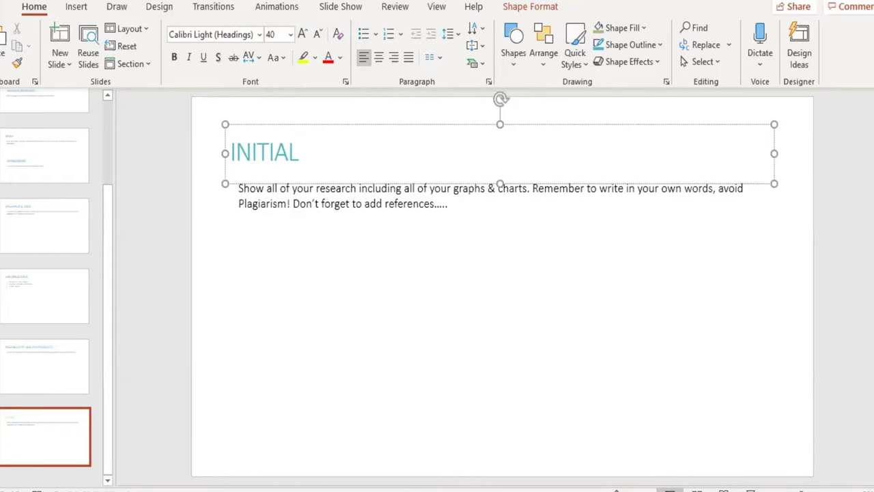
pyautogui.write(' IDEAS')
# - Replace the text under INITIAL IDEAS with "Add your initial sketches by importing photos or scanned copies of you sketches."
pyautogui.click(441, 203)
pyautogui.hotkey('ctrl', 'a')
pyautogui.press('BackSpace')
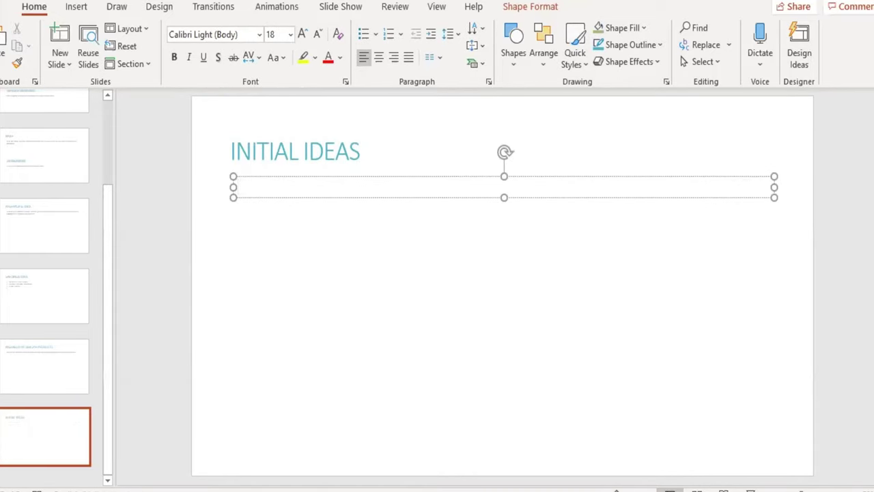
pyautogui.write('Add your initial sketches by im')
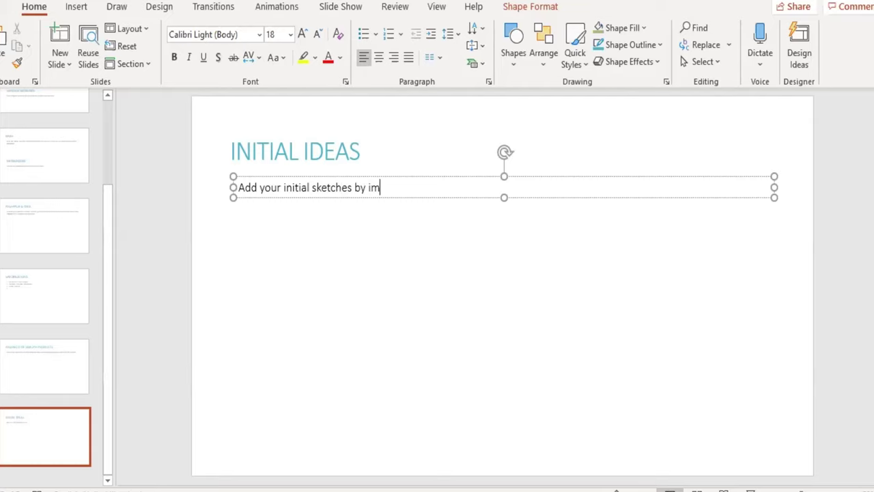
pyautogui.write('porting photos or scanned copies of you')
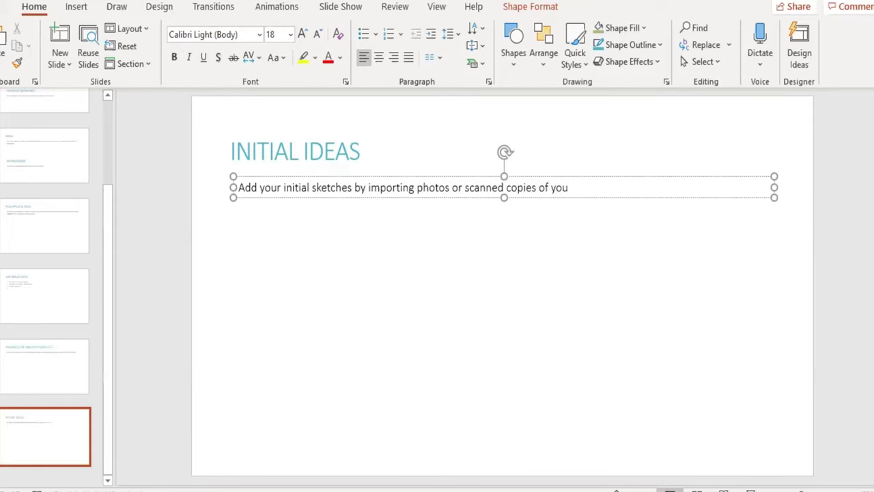
pyautogui.write(' sketches.')
# - Add a line below the INITIAL IDEAS text: "RULES: No distorted, blurred or dark photos." plus advice on modifying image colour, brightness or contrast with the format option
pyautogui.press('Return')
pyautogui.write('RULES: No ')
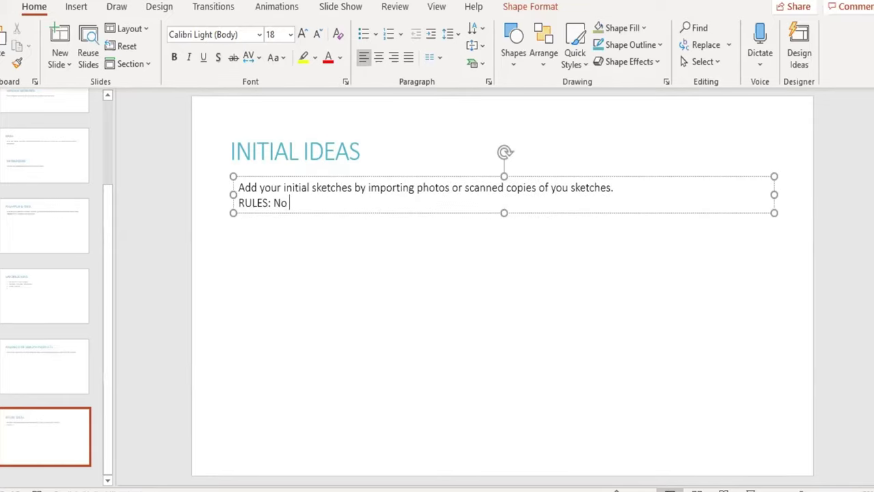
pyautogui.write('distorted, blurred or dark photos.')
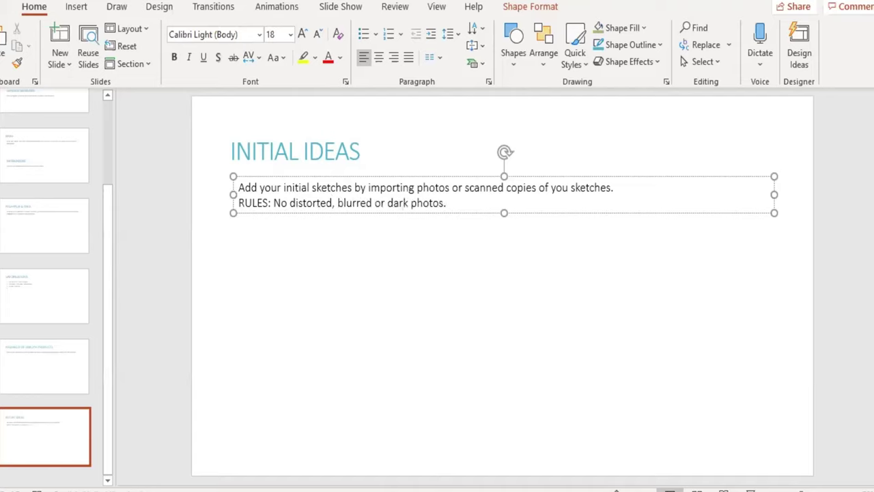
pyautogui.write(' You can use the format option in powe')
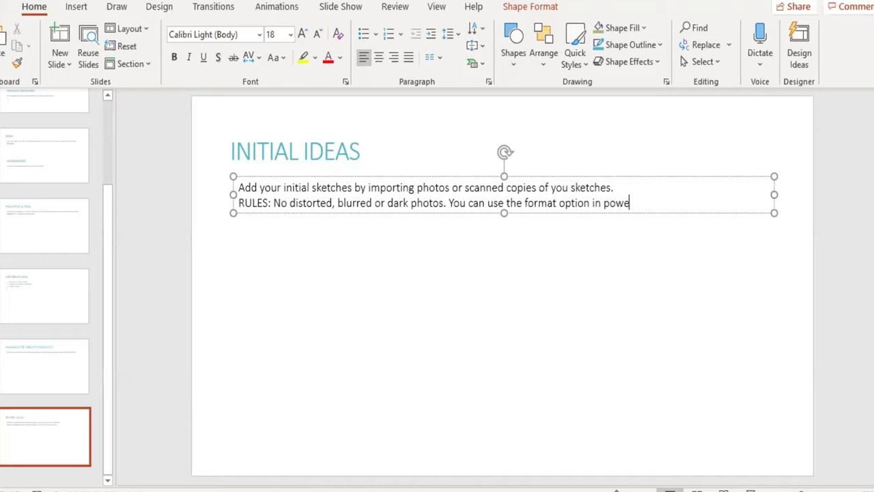
pyautogui.write('r point to also modify colour')
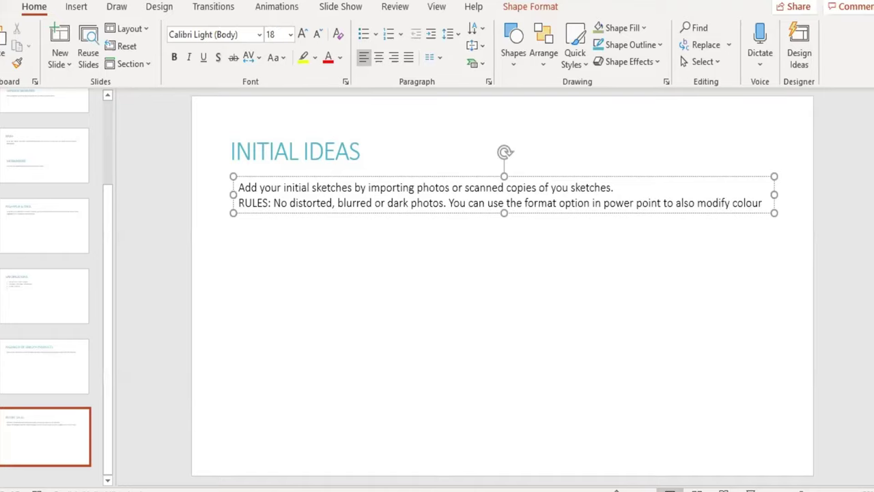
pyautogui.write(', brightness or contrast of your images.')
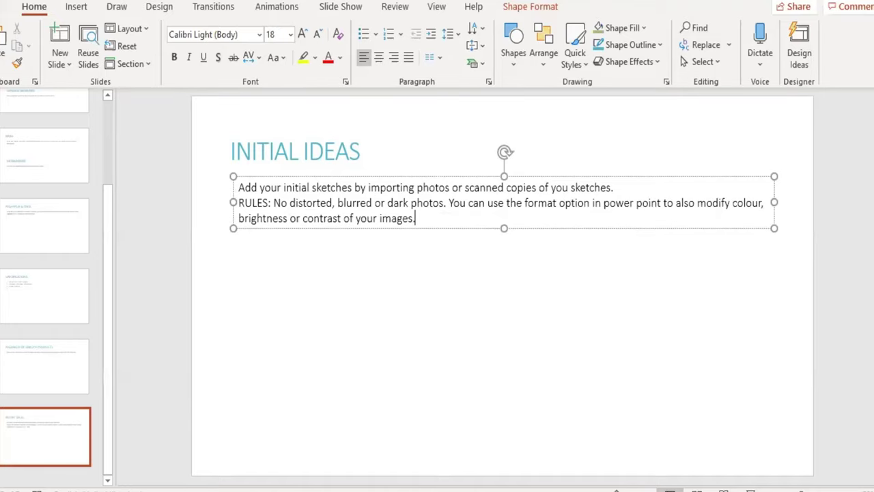
# - Paste another copy of the RESEARCH & DATA slide after the INITIAL IDEAS slide and retitle it "CHOSEN IDEA"
pyautogui.press('Escape')
pyautogui.press('Escape')
pyautogui.hotkey('ctrl', 'v')
pyautogui.tripleClick(399, 137)
pyautogui.press('BackSpace')
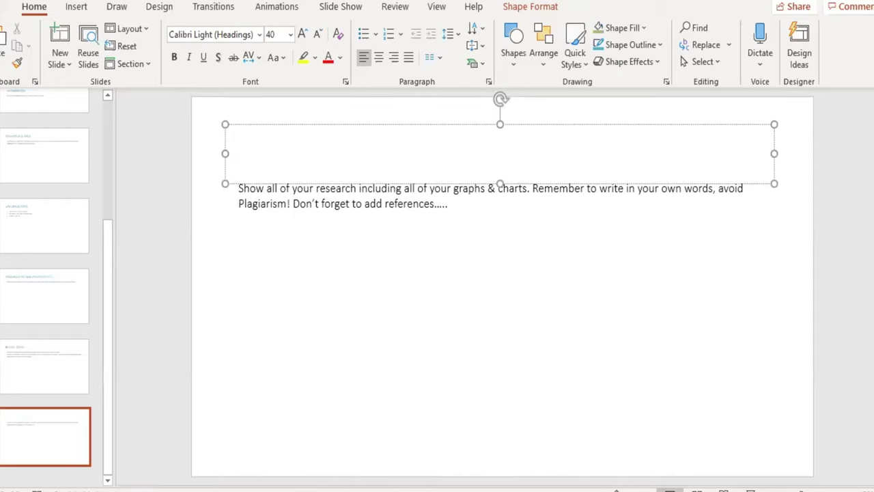
pyautogui.write('CHOSEN IDEA')
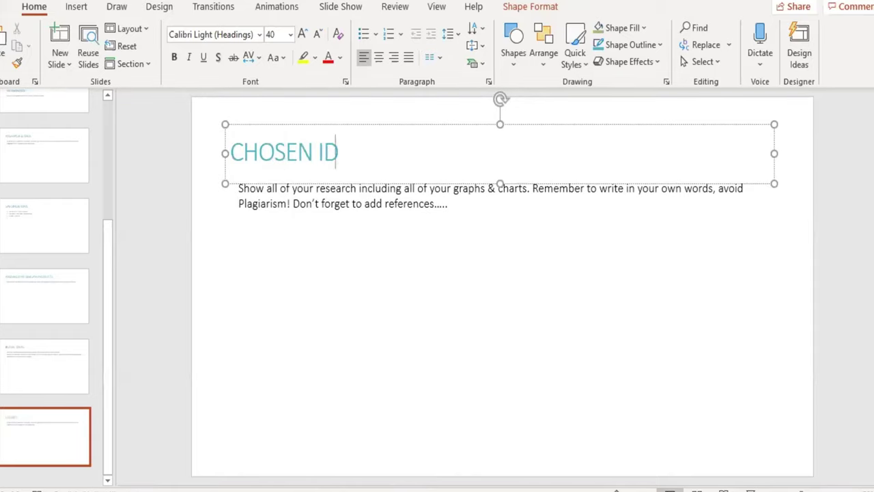
# - Replace the CHOSEN IDEA text with "Add your realistically buildable, marketable product in 3D (preferably)." and instructions to add colour, texture, dimensions, materials, fit details and movement arrows
pyautogui.click(425, 203)
pyautogui.moveTo(464, 207); pyautogui.dragTo(238, 188)
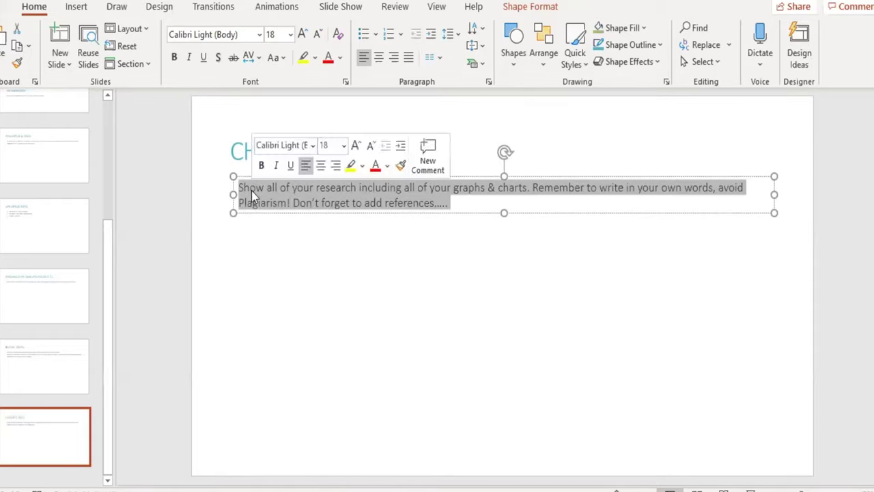
pyautogui.write('Add')
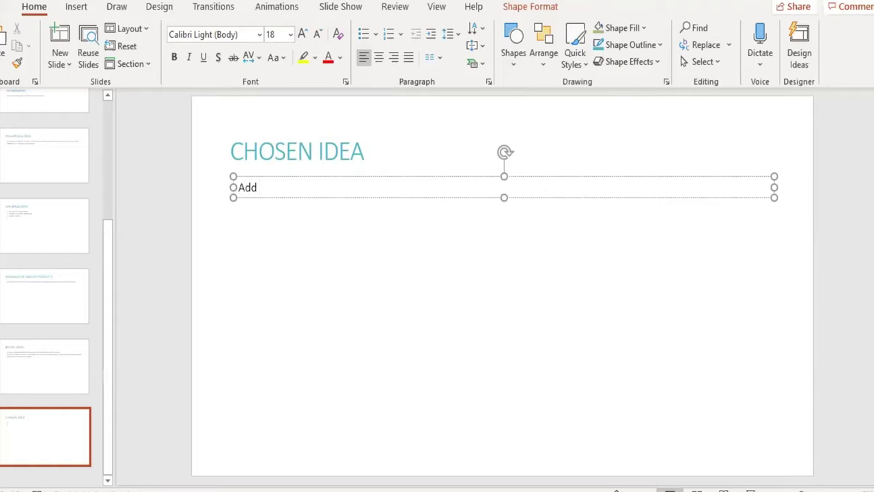
pyautogui.write(' your realistically buildable, marketa')
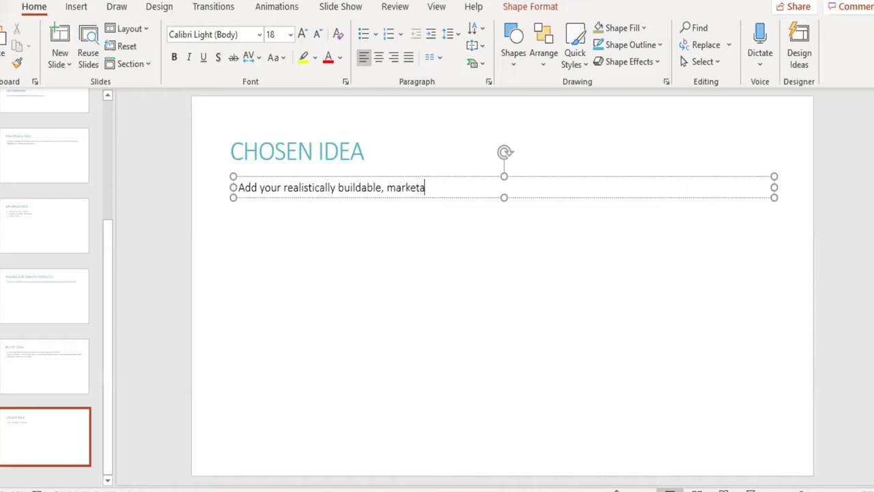
pyautogui.write('ble product in 3')
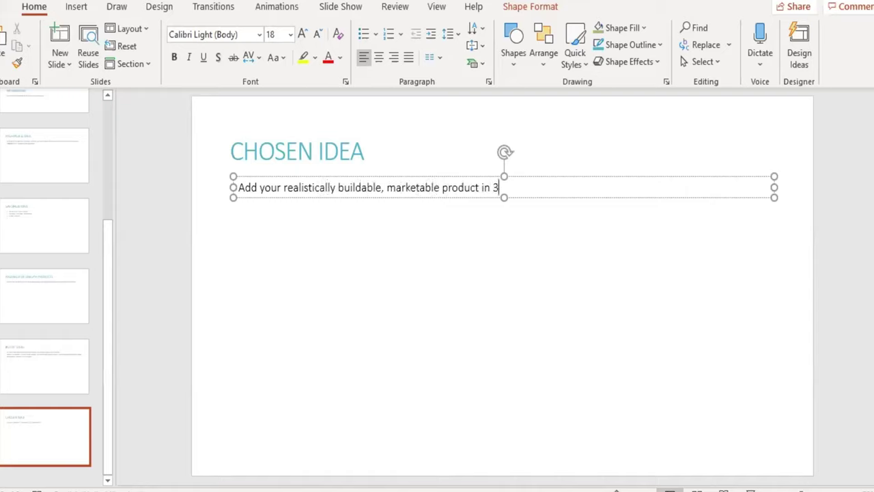
pyautogui.write('D (preferabl')
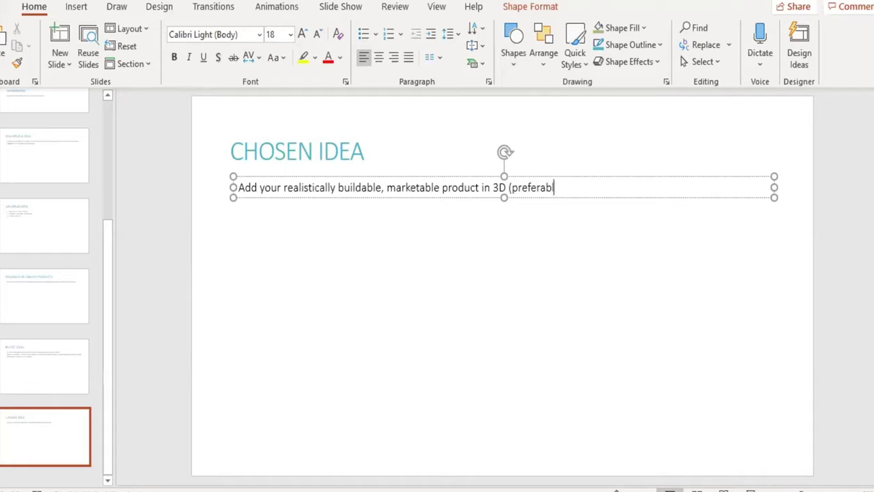
pyautogui.write('y). Add colour, texture')
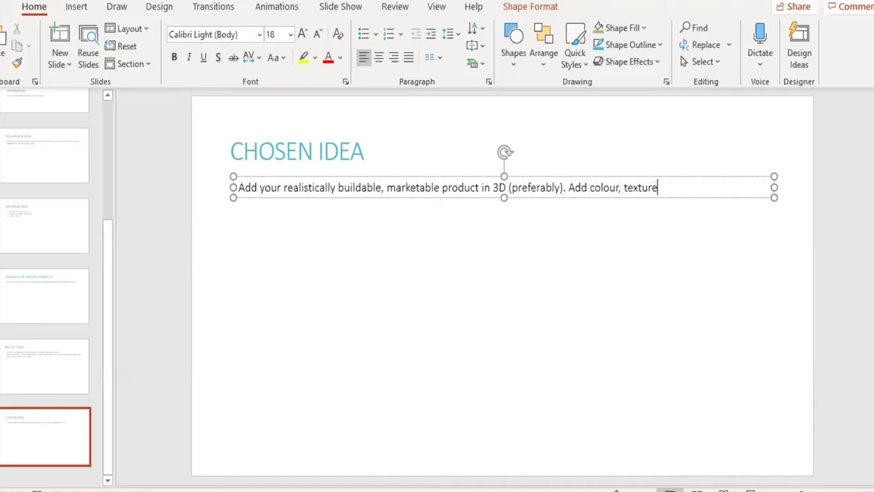
pyautogui.write(', dimensions, materials, details about how parts w')
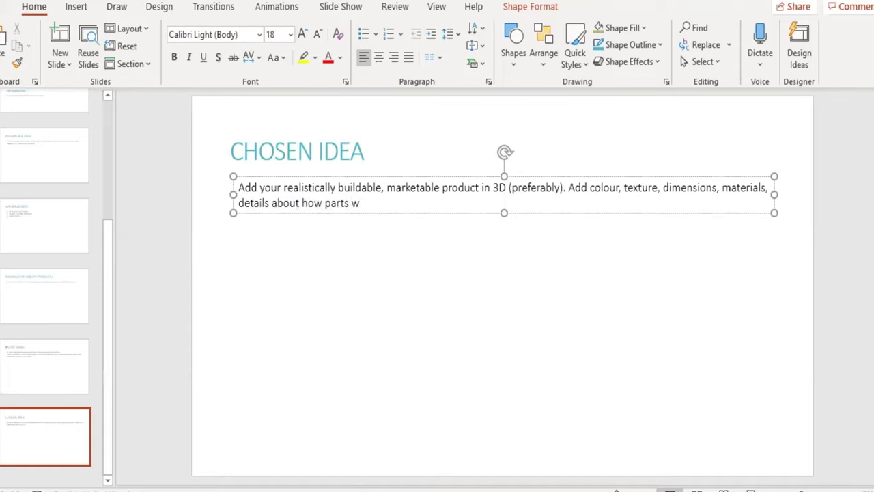
pyautogui.write('ill fit or work, any arrow')
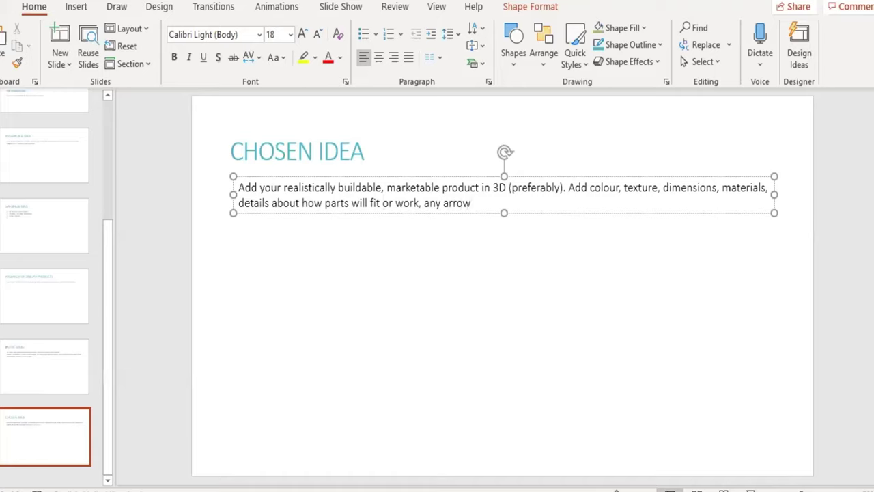
pyautogui.write('s to show movement')
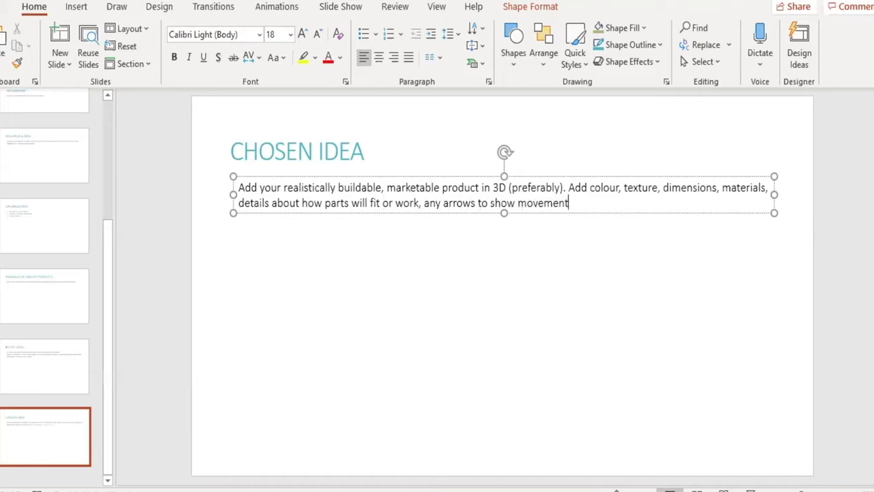
pyautogui.write(', etc.....')
pyautogui.click(160, 308)
pyautogui.click(78, 474)
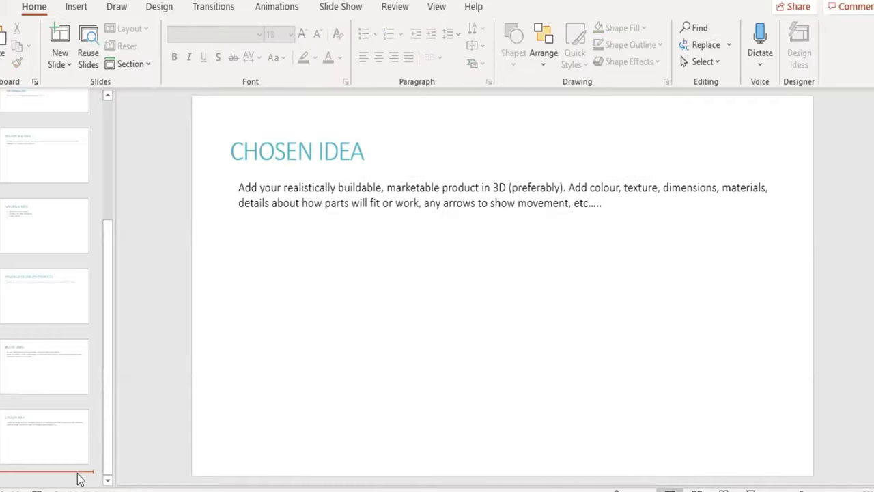